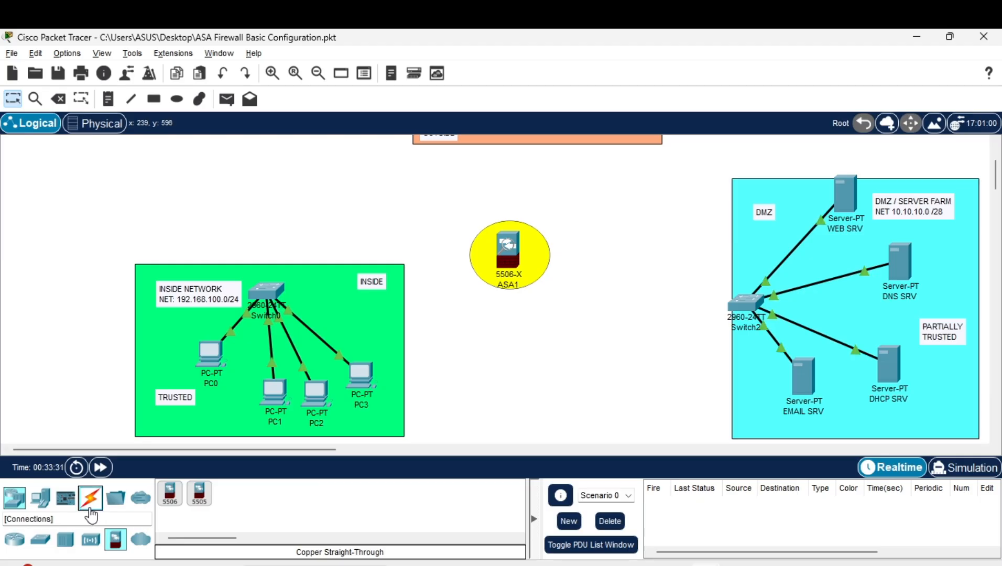
Connect Switch0 Fa0/5 to ASA1 Gi1/1 with a copper straight-through cable
left_click(229, 502)
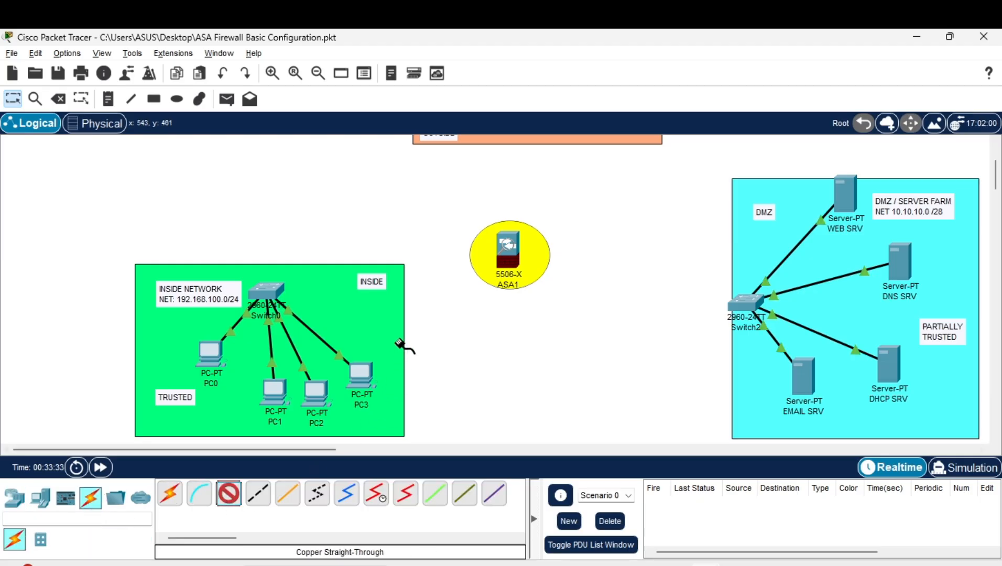
left_click(283, 294)
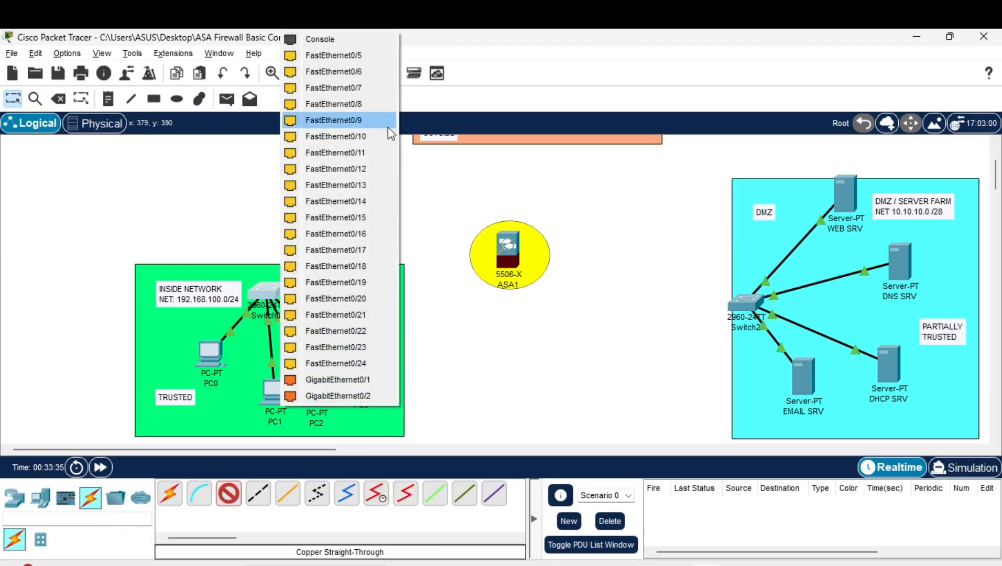
left_click(378, 55)
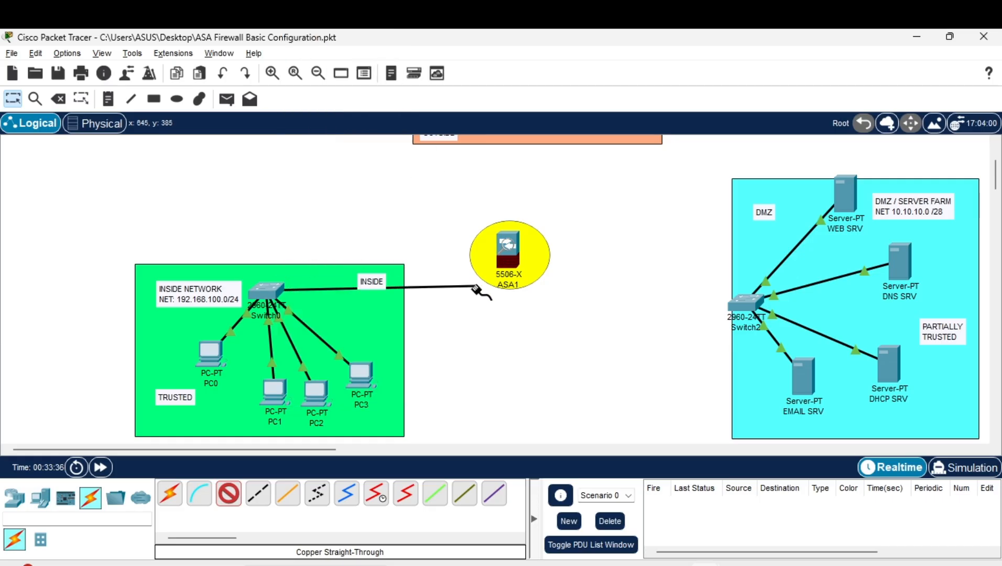
left_click(506, 251)
left_click(528, 274)
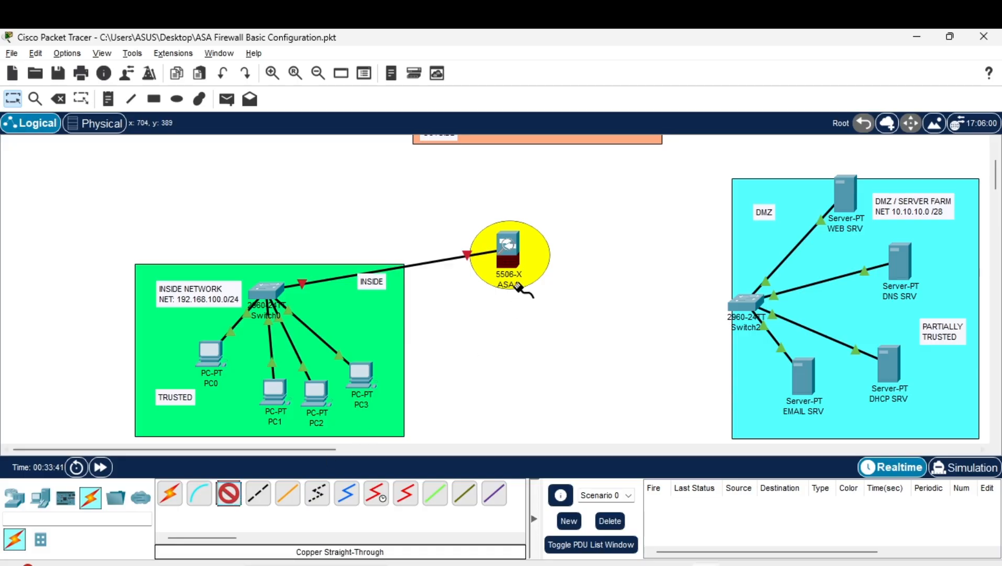
Cable ASA1 Gi1/2 to Switch2 Fa0/5 for the DMZ link
left_click(512, 256)
left_click(575, 281)
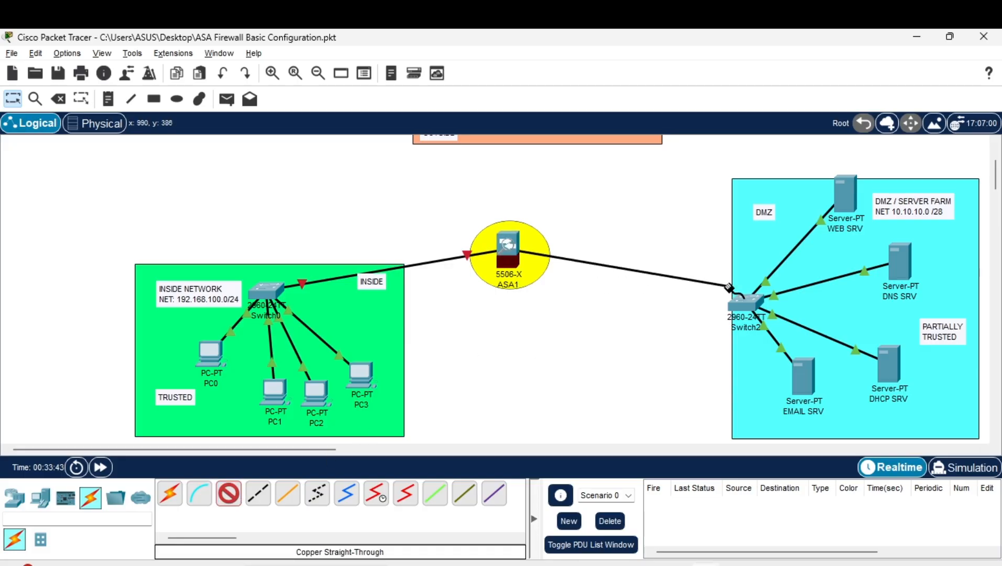
left_click(746, 305)
left_click(818, 57)
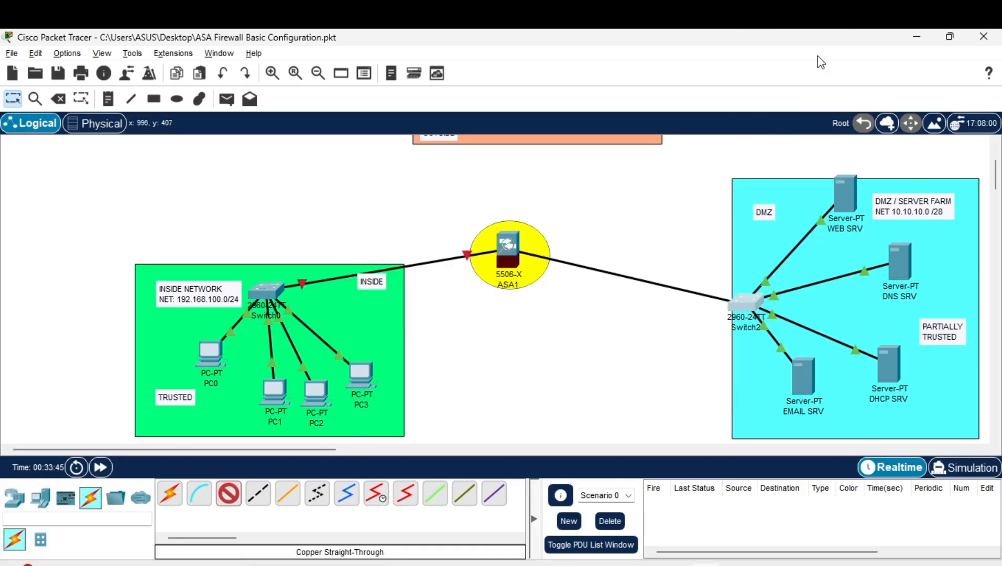
Cable ASA1 Gi1/3 to Switch1 Fa0/1 for the outside link
scroll(524, 294, "up", 3)
left_click(514, 339)
left_click(542, 361)
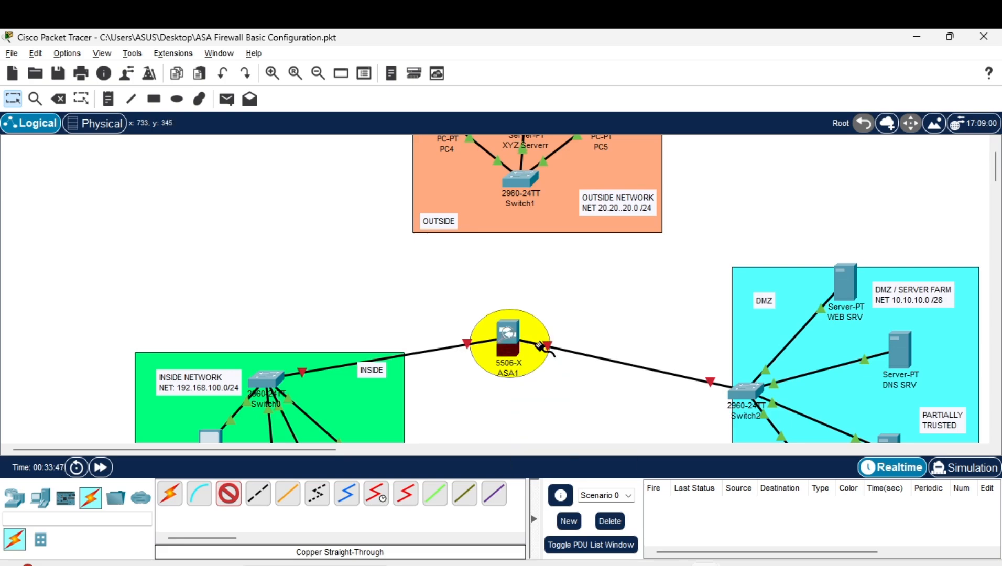
left_click(520, 180)
left_click(545, 209)
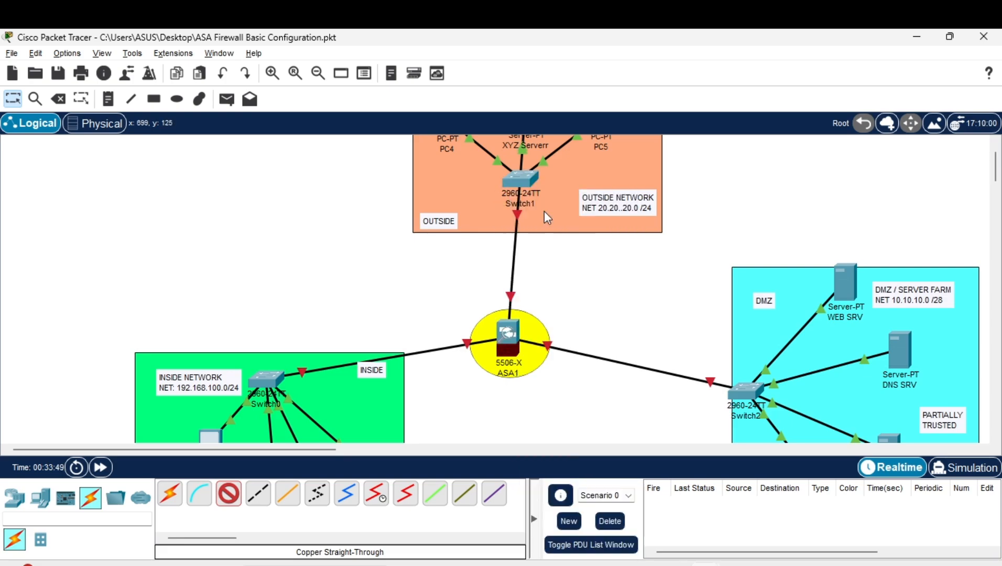
left_click(22, 103)
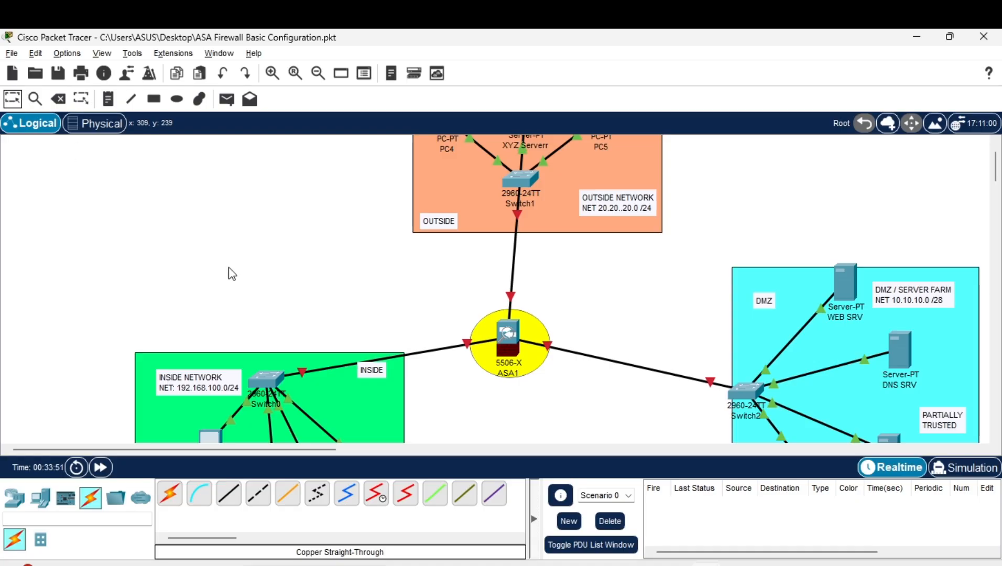
scroll(309, 335, "down", 2)
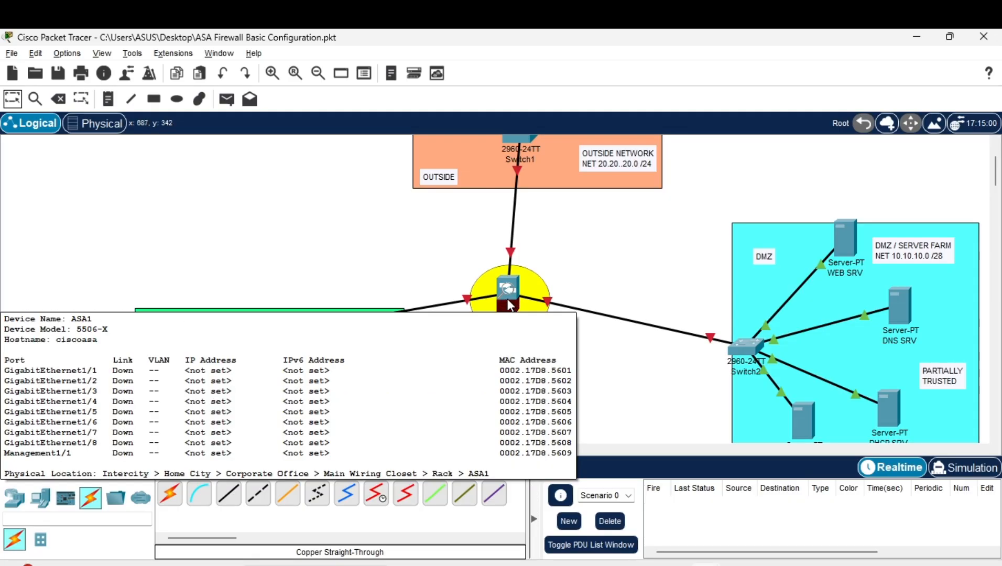
left_click(512, 306)
left_click(400, 76)
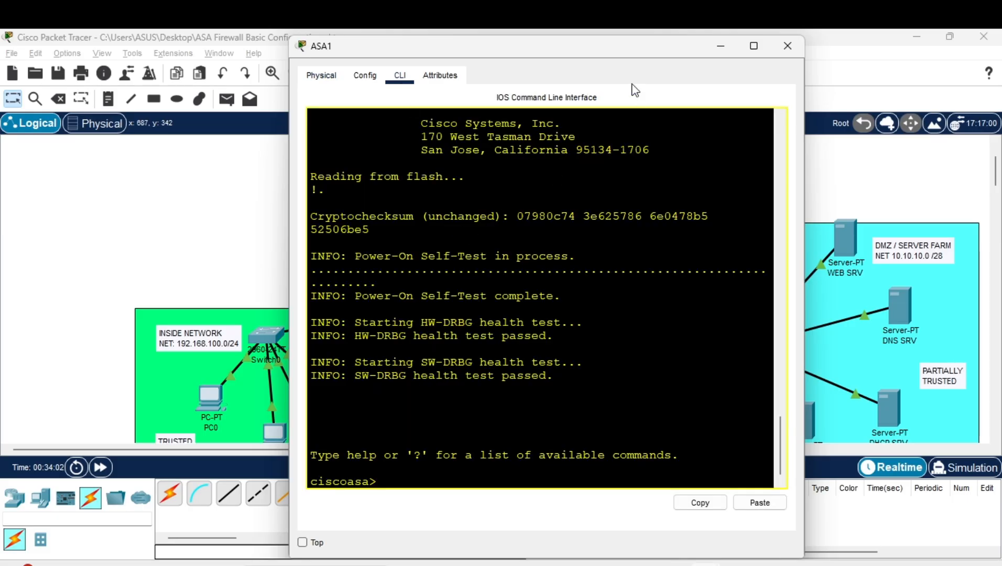
left_click_drag(607, 52, 673, 67)
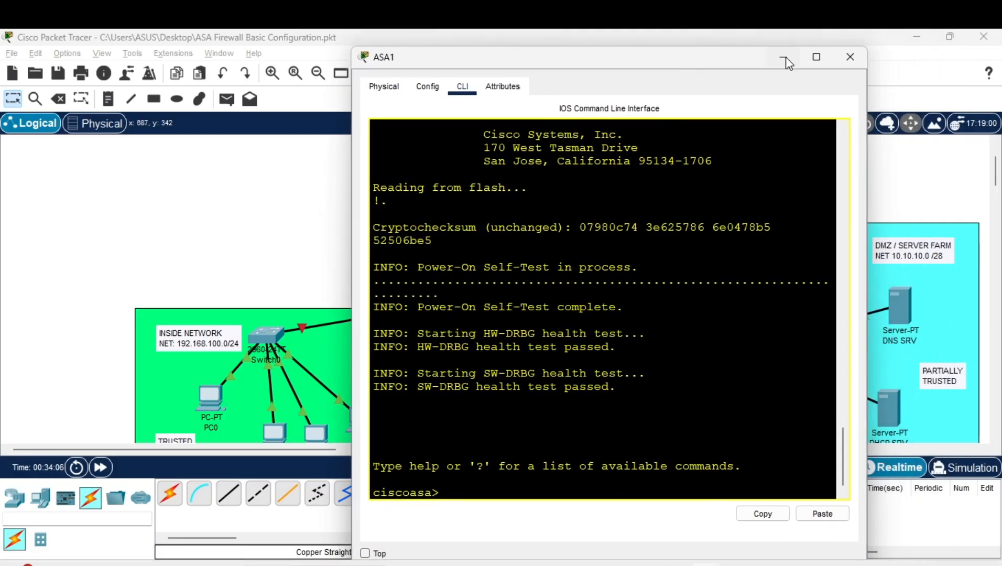
left_click(849, 58)
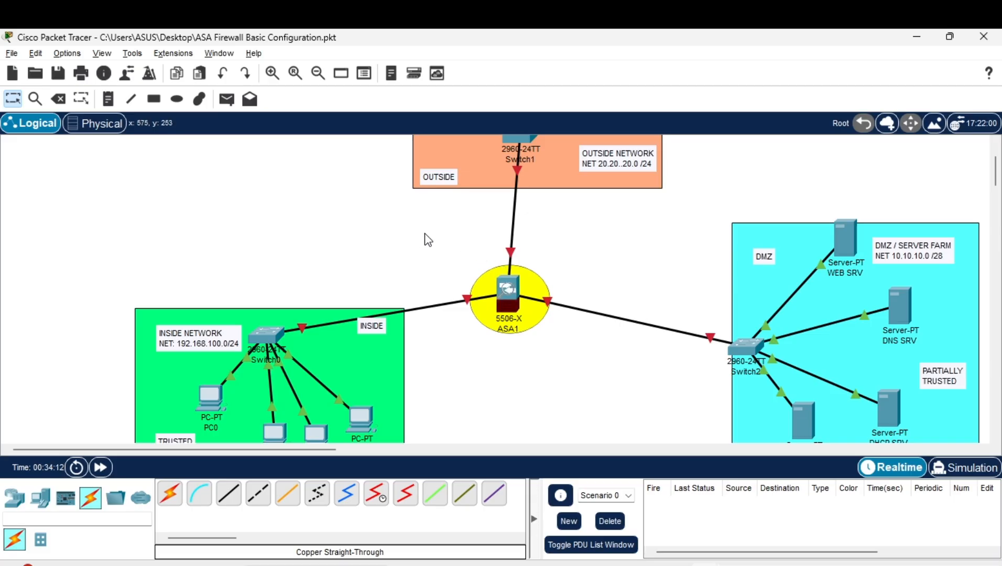
scroll(461, 260, "up", 1)
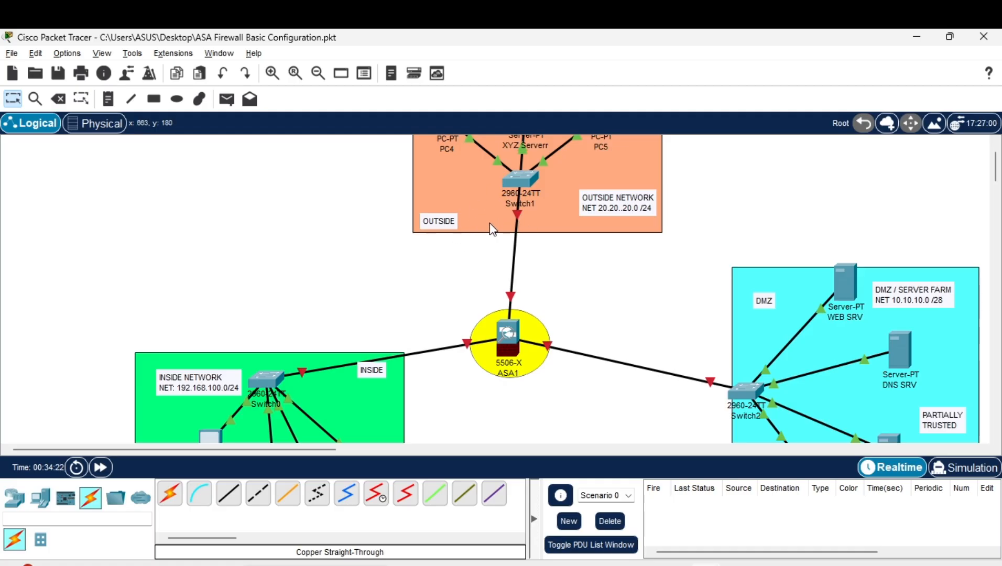
scroll(490, 266, "down", 1)
scroll(294, 313, "down", 1)
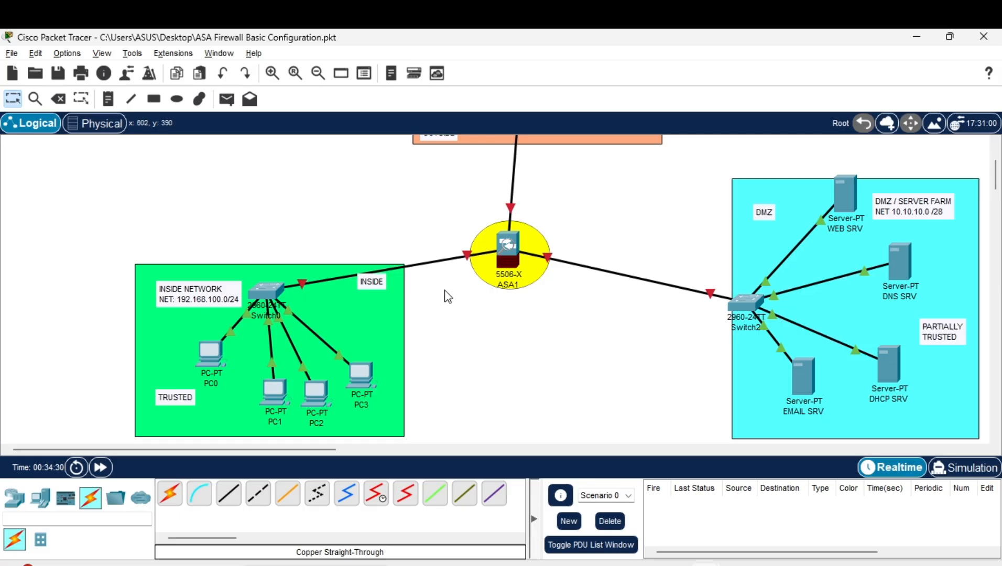
scroll(438, 331, "down", 1)
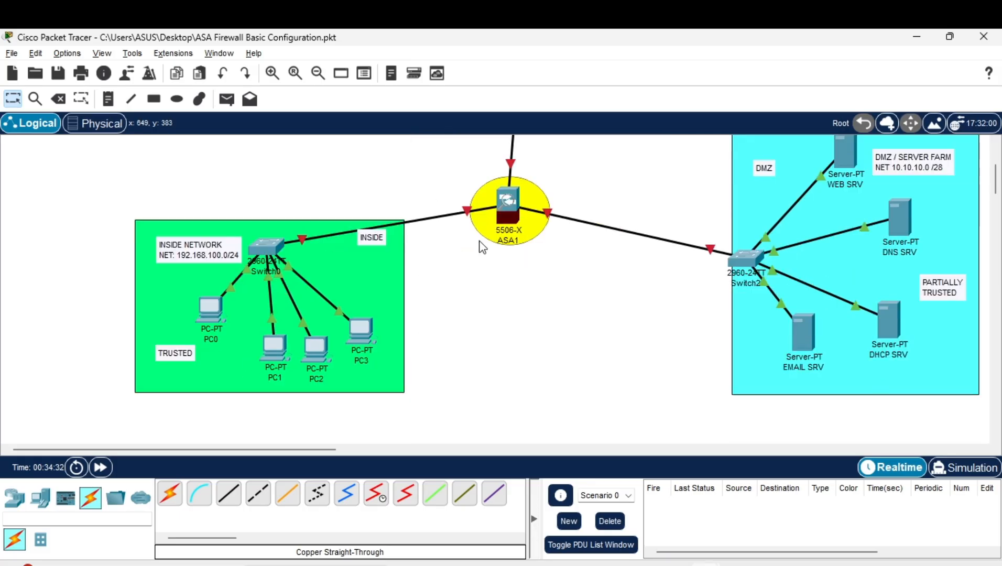
scroll(481, 246, "up", 2)
Open ASA1's CLI and enter privileged mode with the empty password
left_click(512, 293)
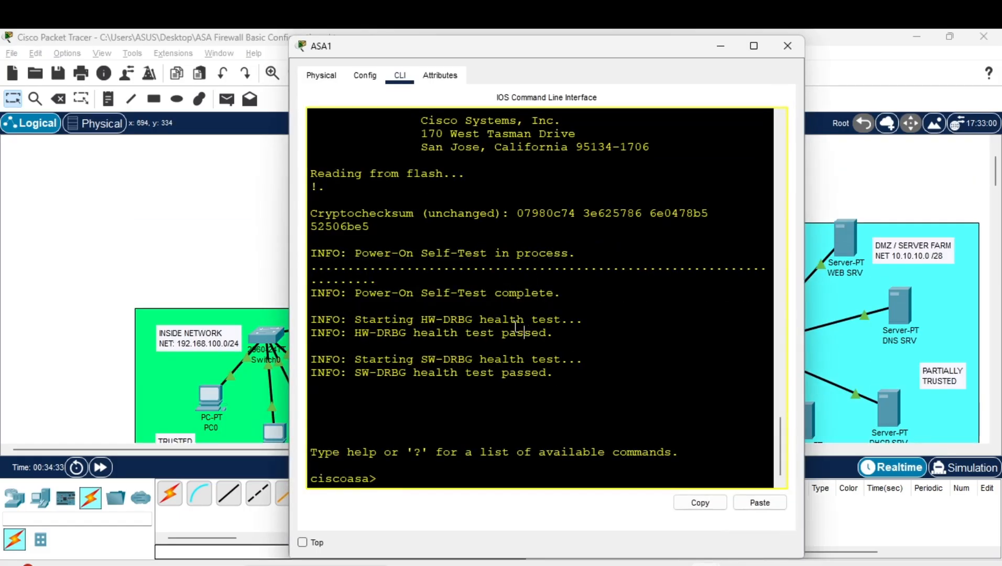
type("en")
key("Return")
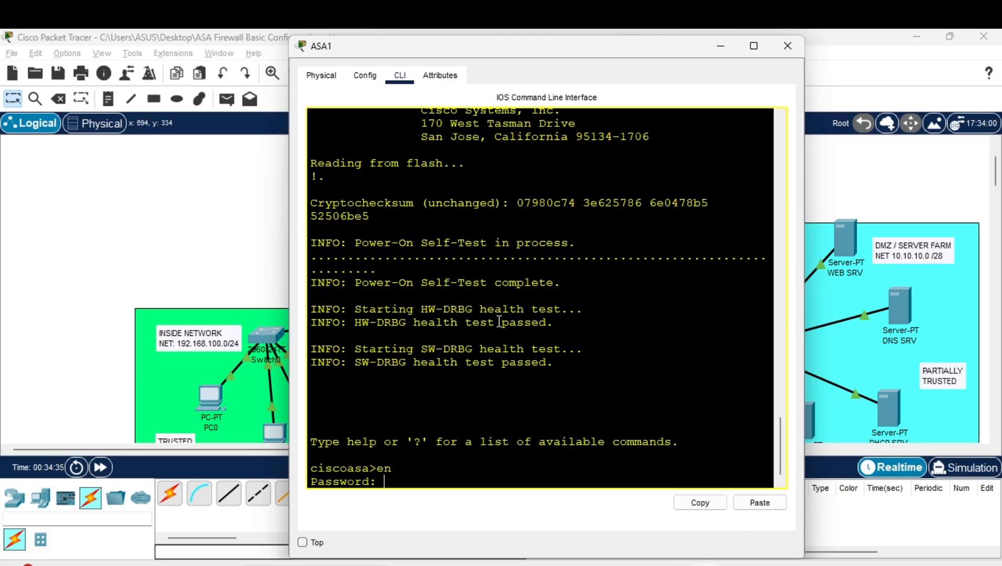
key("Return")
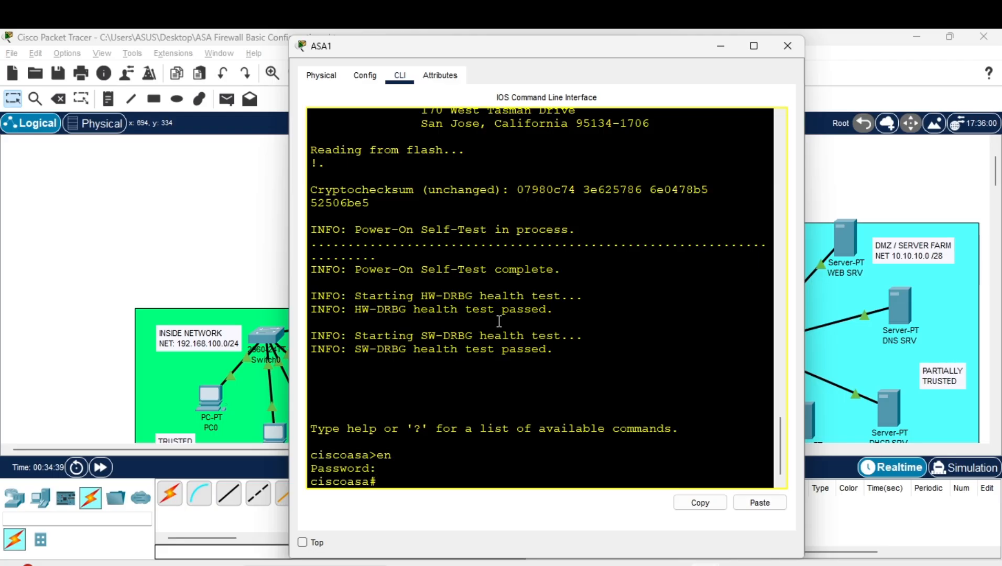
Enter global configuration with conf t and set the hostname to FW-ASA
type("conf t")
key("Return")
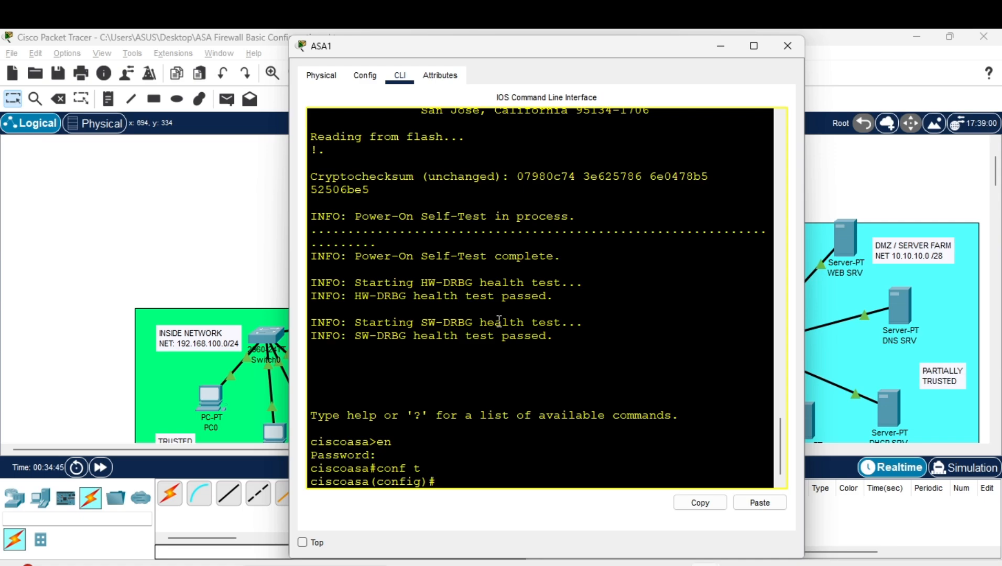
type("hos")
key("Tab")
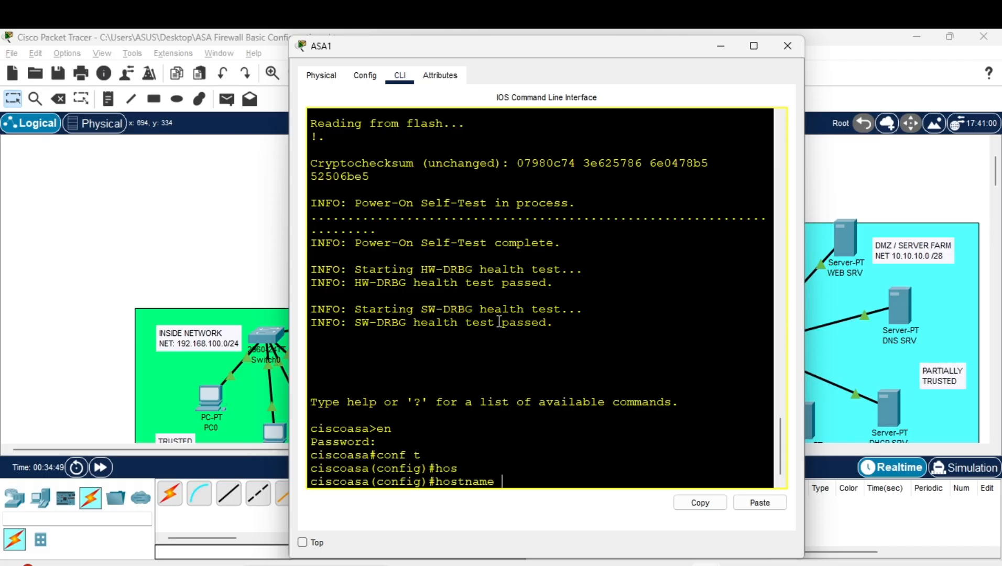
type("FW-ASA")
key("Return")
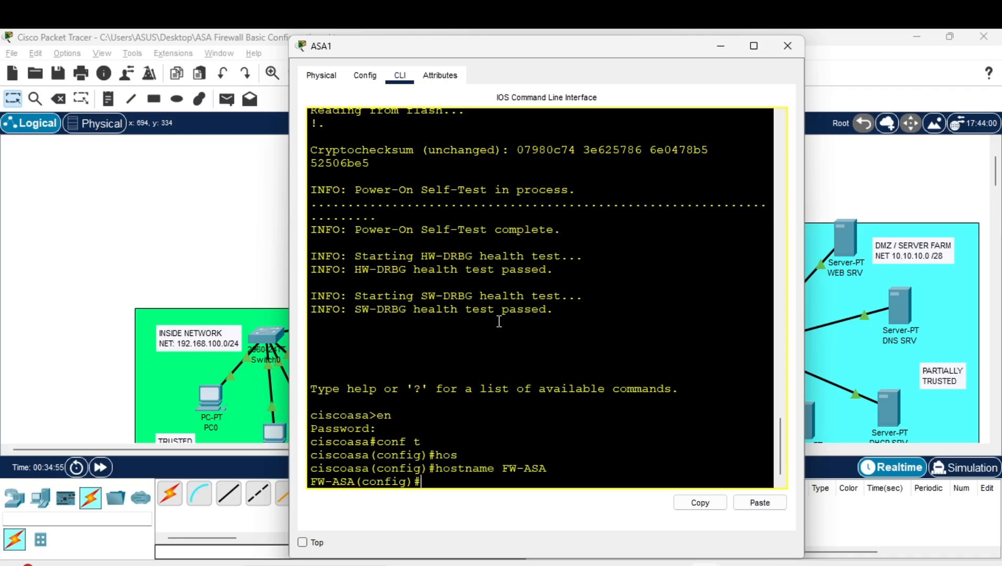
Set the firewall's enable password with the 'enable password' command
type("ena")
key("Tab")
type("a")
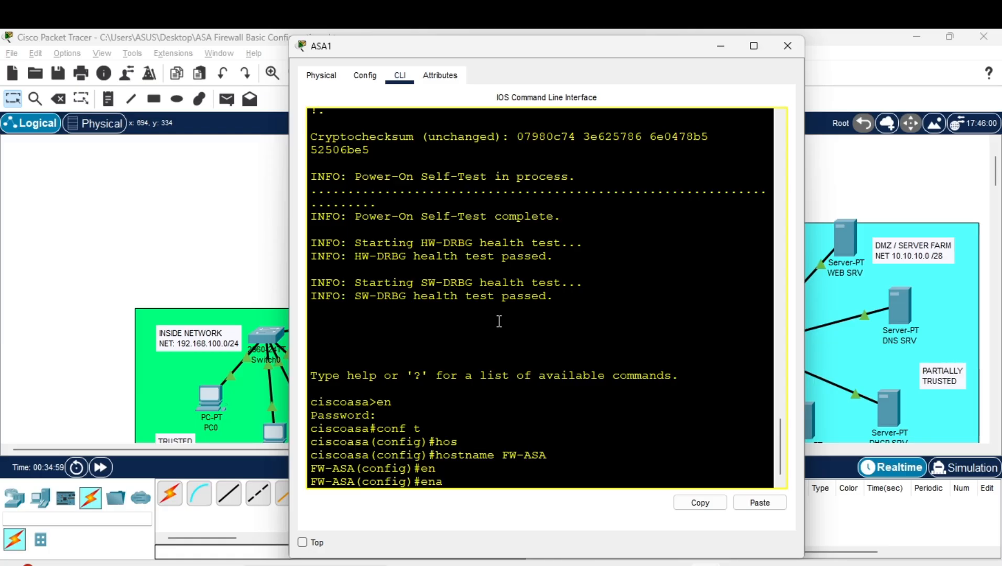
key("Tab")
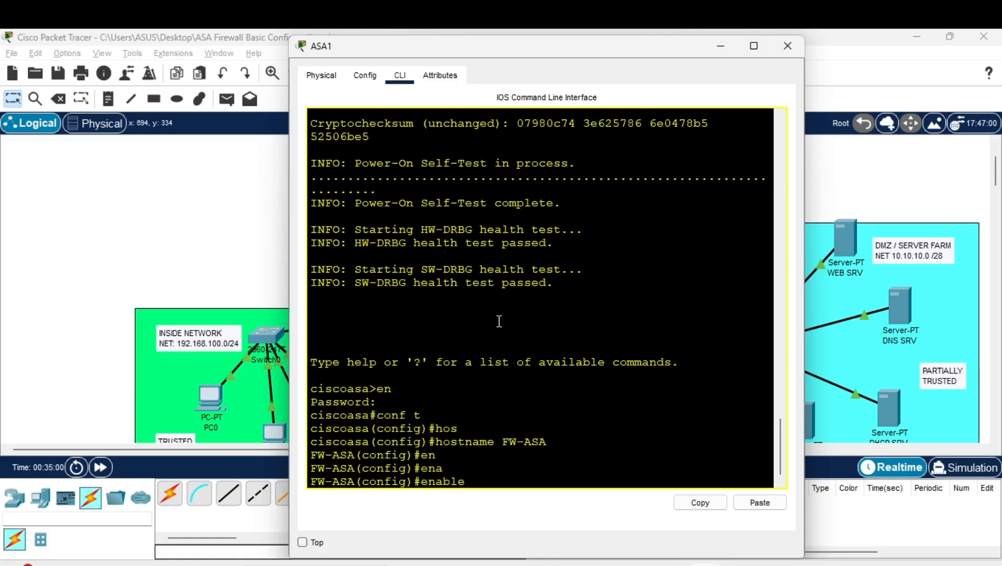
type("pass")
key("Tab")
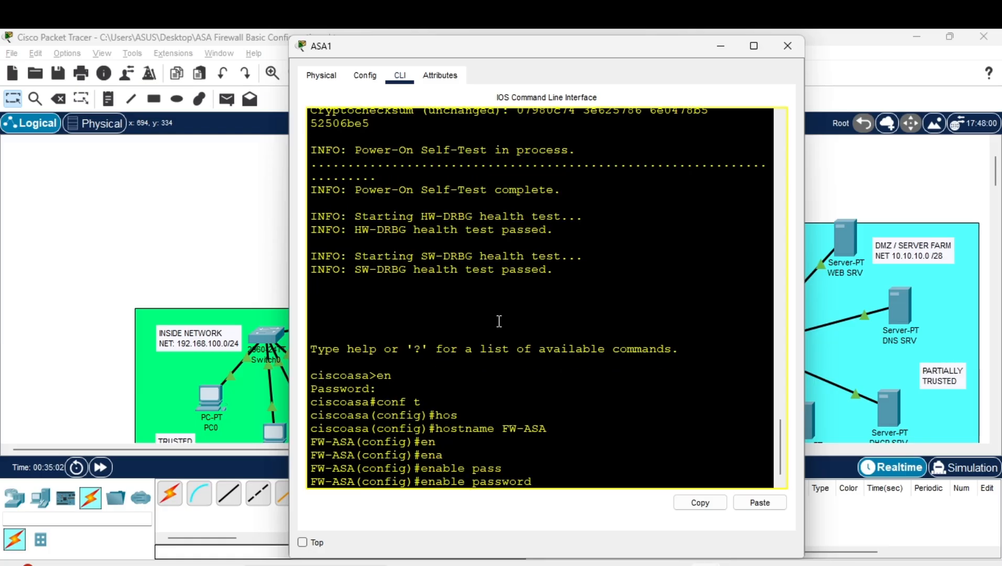
type("cisco")
key("Return")
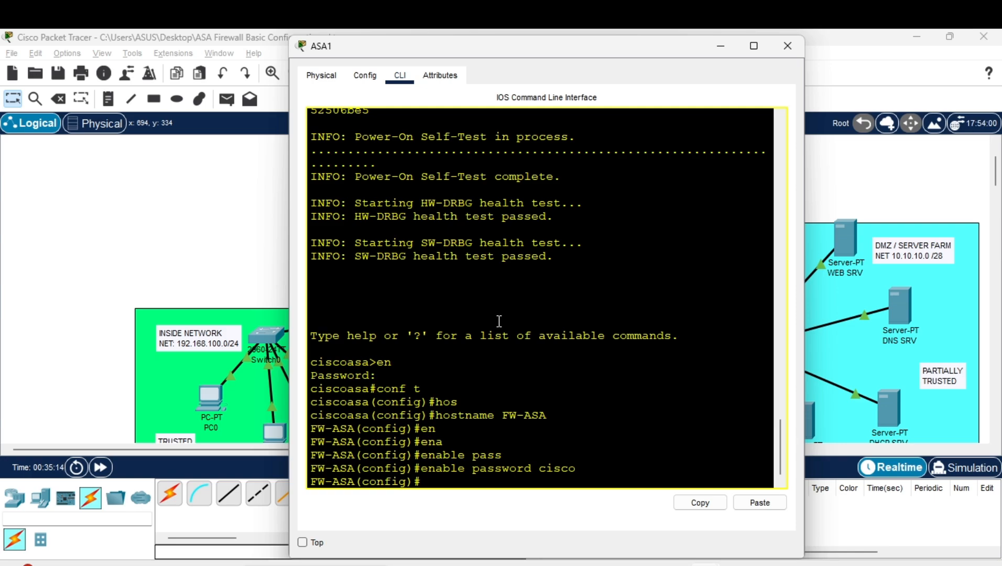
Clear stray text from the prompt and review the enable password line
type("#Cisco")
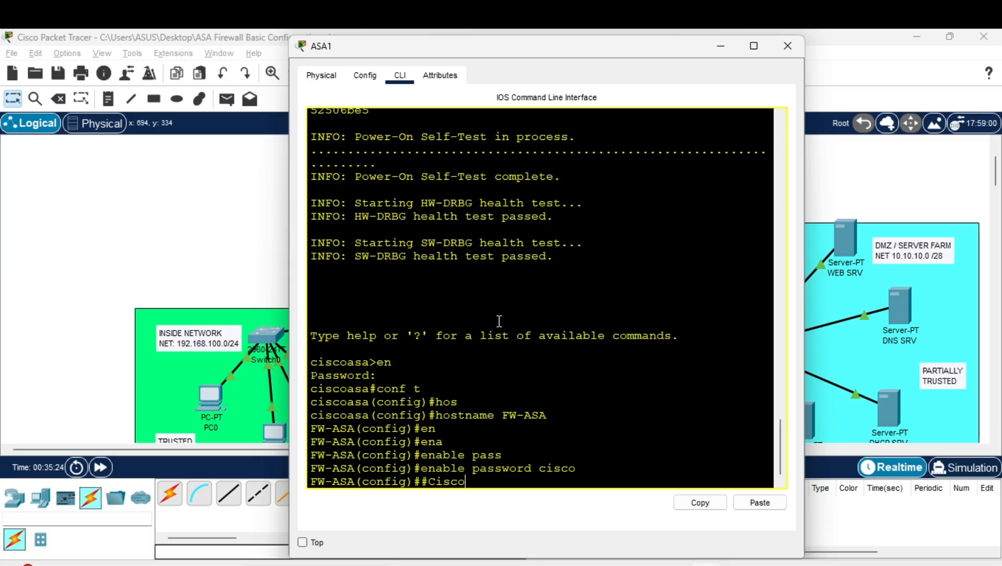
type("2025")
key("BackSpace")
key("BackSpace")
key("BackSpace")
key("BackSpace")
key("BackSpace")
key("BackSpace")
key("BackSpace")
key("BackSpace")
key("BackSpace")
key("BackSpace")
left_click_drag(531, 469, 585, 468)
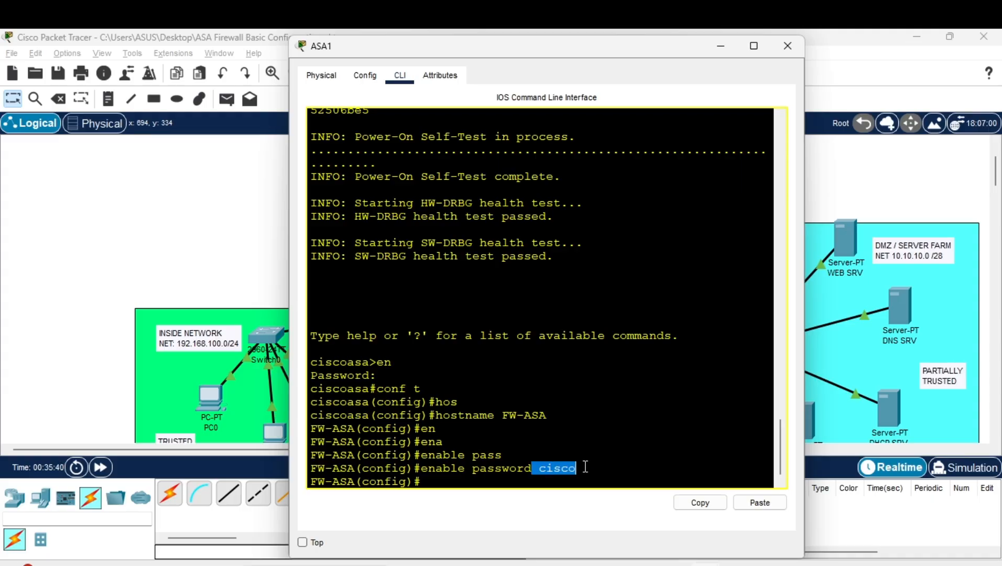
left_click(571, 471)
Exit configuration, then re-enter privileged mode using the new enable password
type("user")
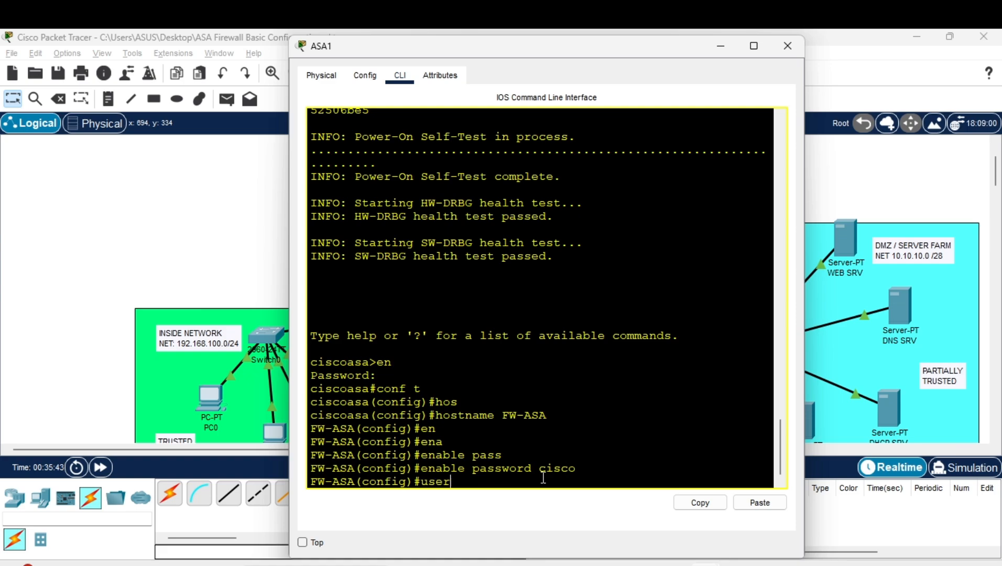
key("BackSpace")
key("BackSpace")
key("BackSpace")
key("BackSpace")
type("ex")
key("Return")
type("ex")
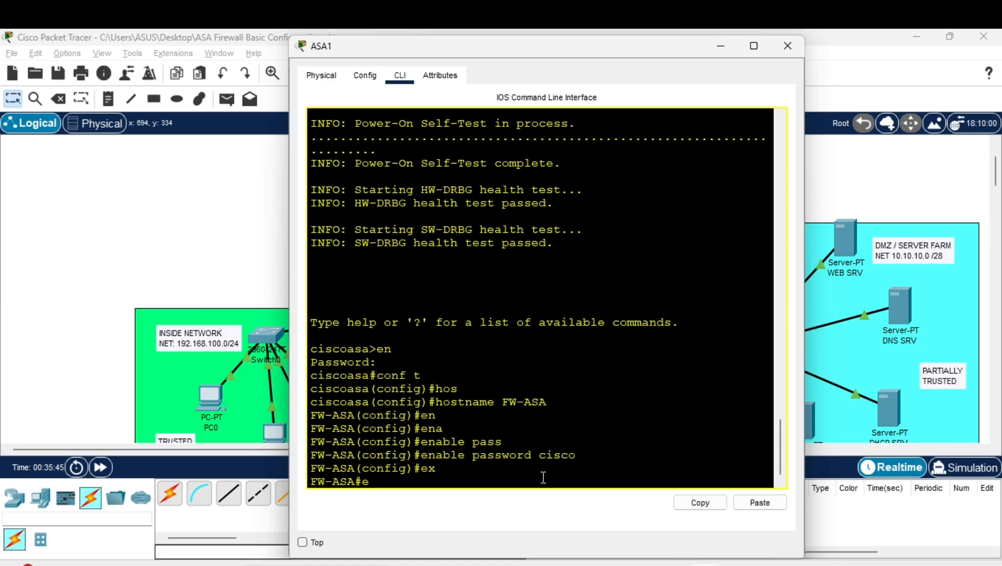
key("Return")
key("Return")
type("en")
key("Return")
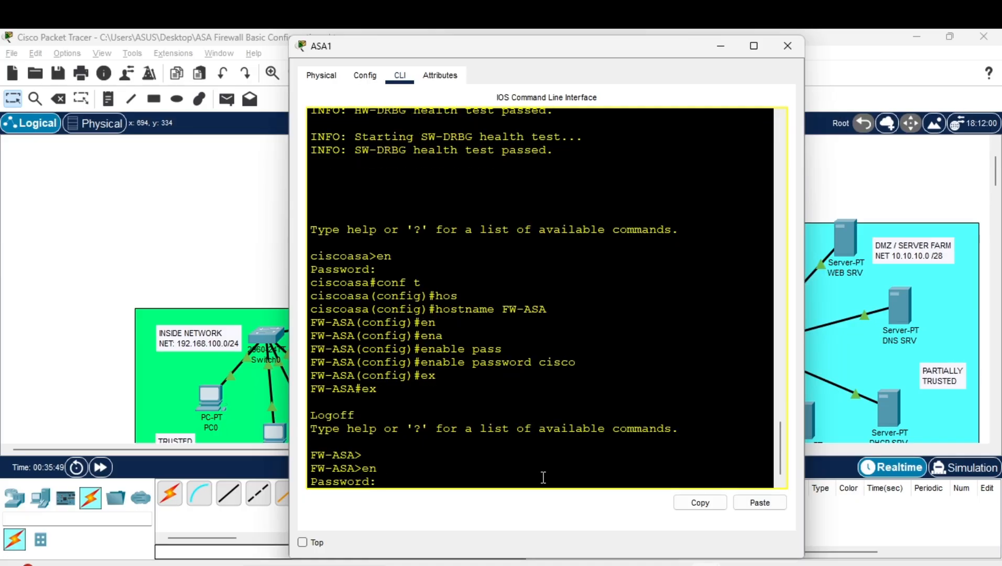
type("cisco")
key("Return")
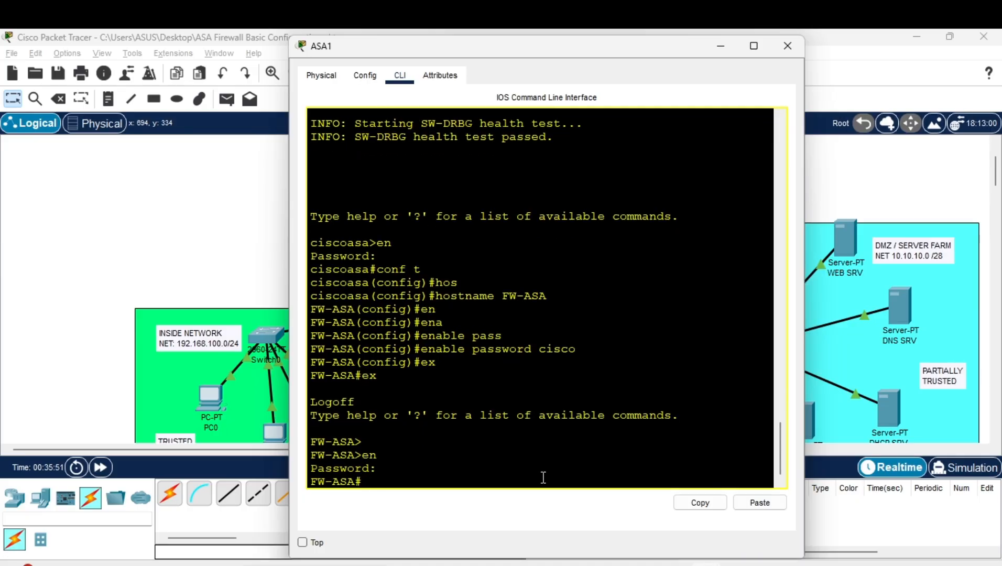
In global configuration, create a local user account with its password
type("conf t")
key("Return")
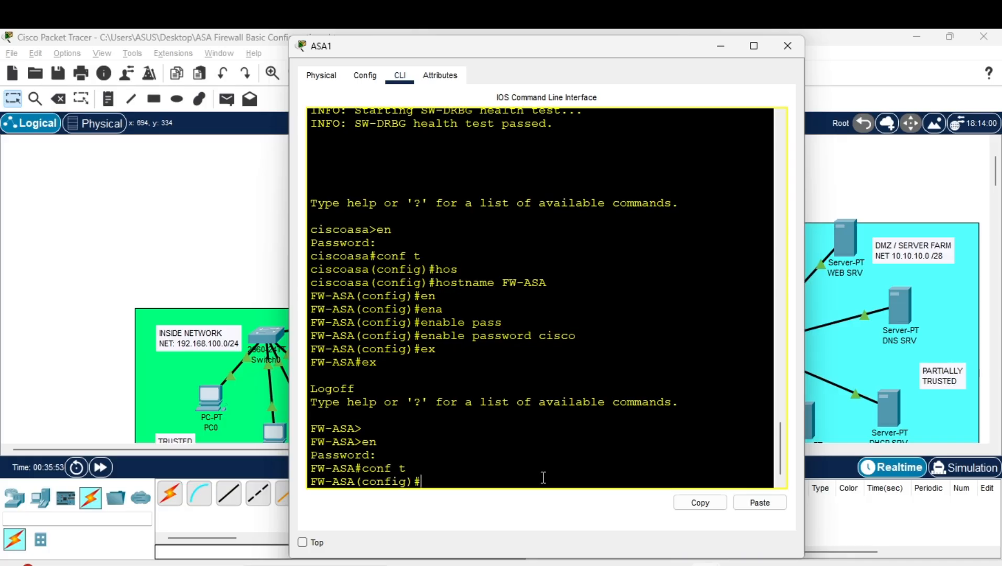
type("user")
key("Tab")
type("s")
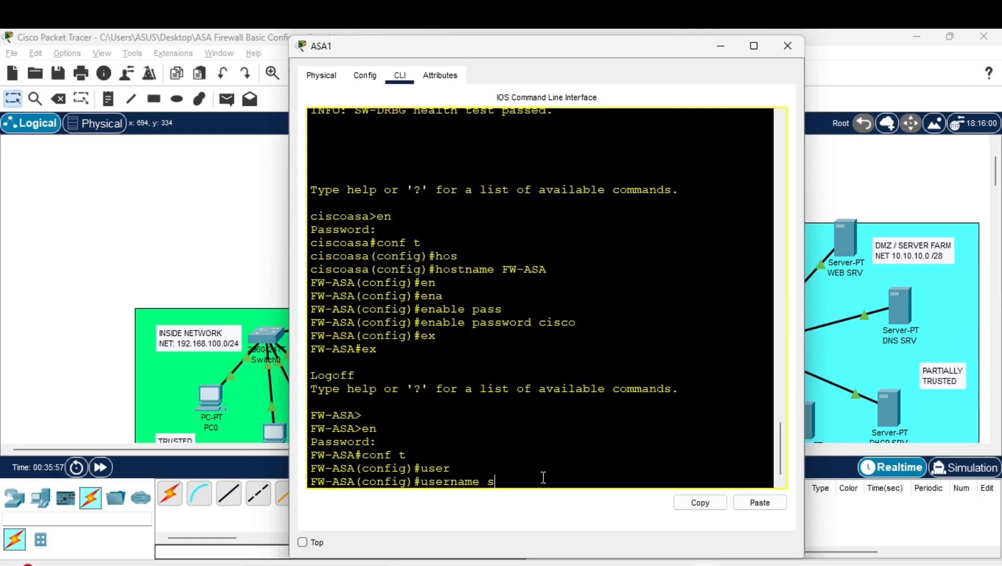
type("antos pass")
key("Tab")
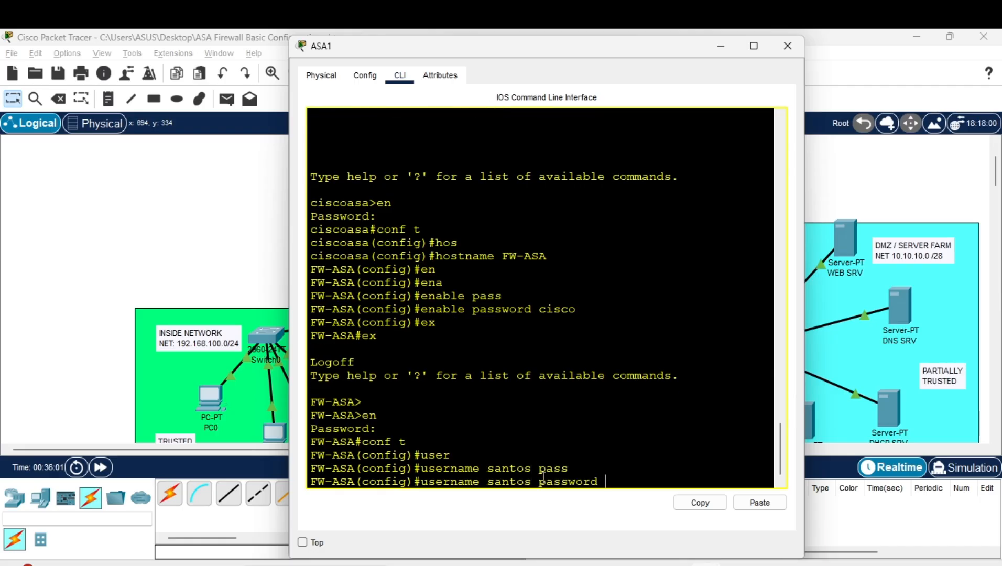
type("cisco2025")
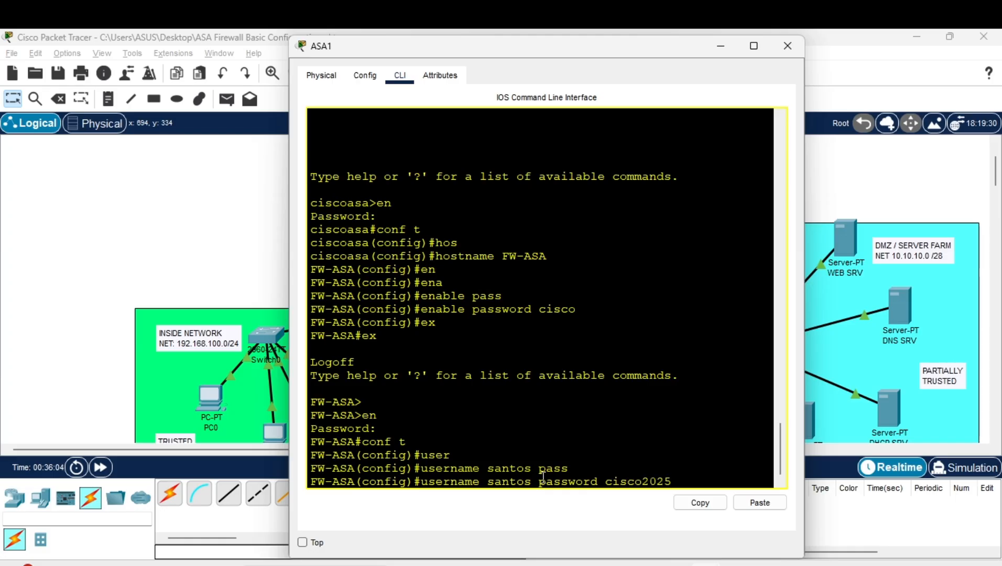
key("Return")
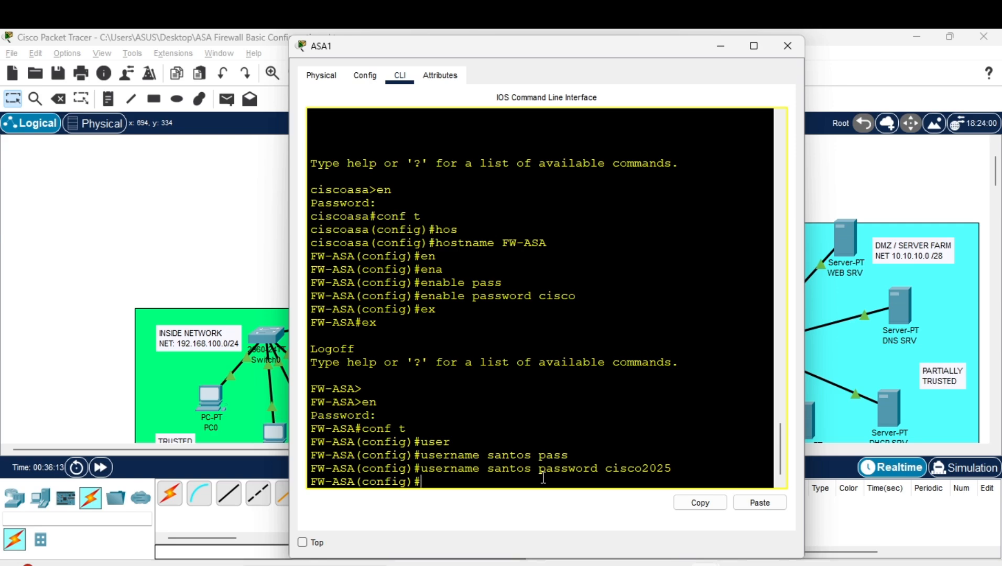
type("aaa auth")
key("Tab")
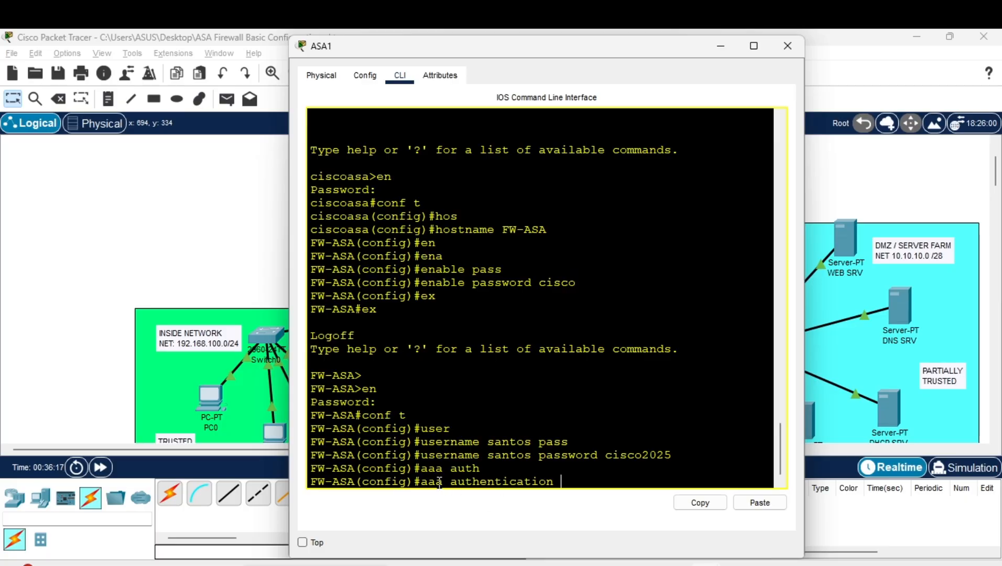
Enter 'aaa authentication ssh console local' so SSH logins use local users
left_click_drag(442, 483, 425, 484)
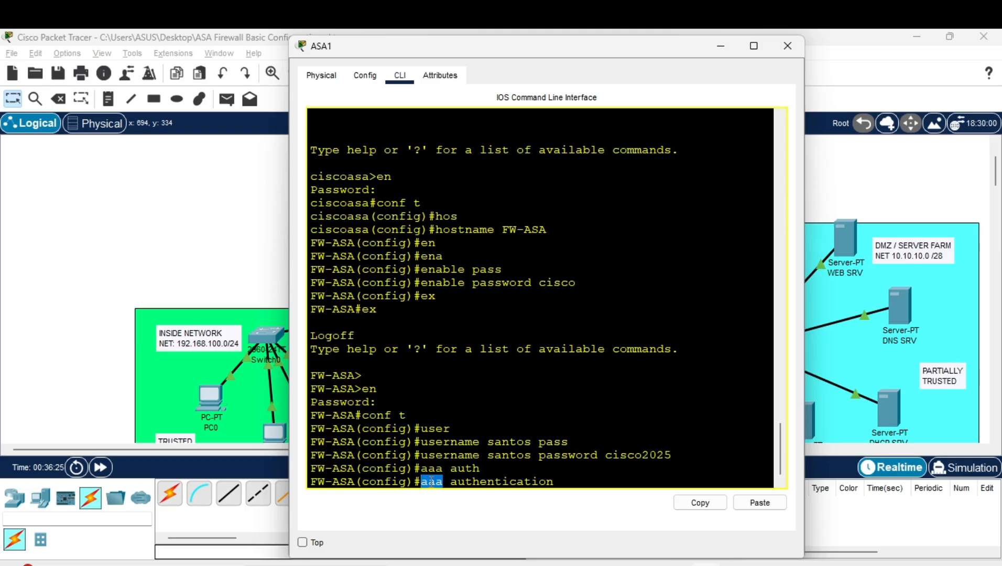
left_click(424, 482)
left_click_drag(425, 482, 439, 481)
left_click(574, 475)
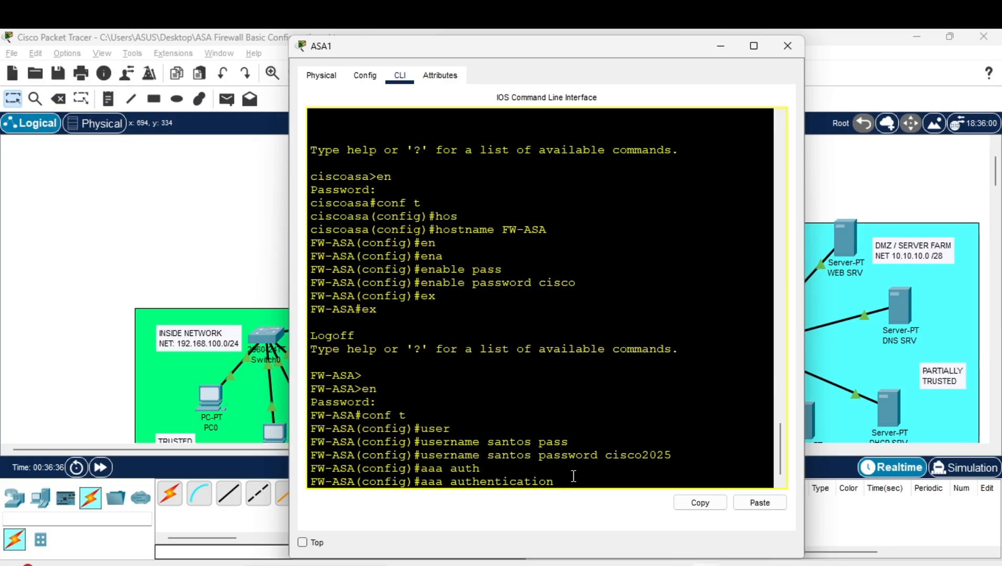
type("ssh con")
key("Tab")
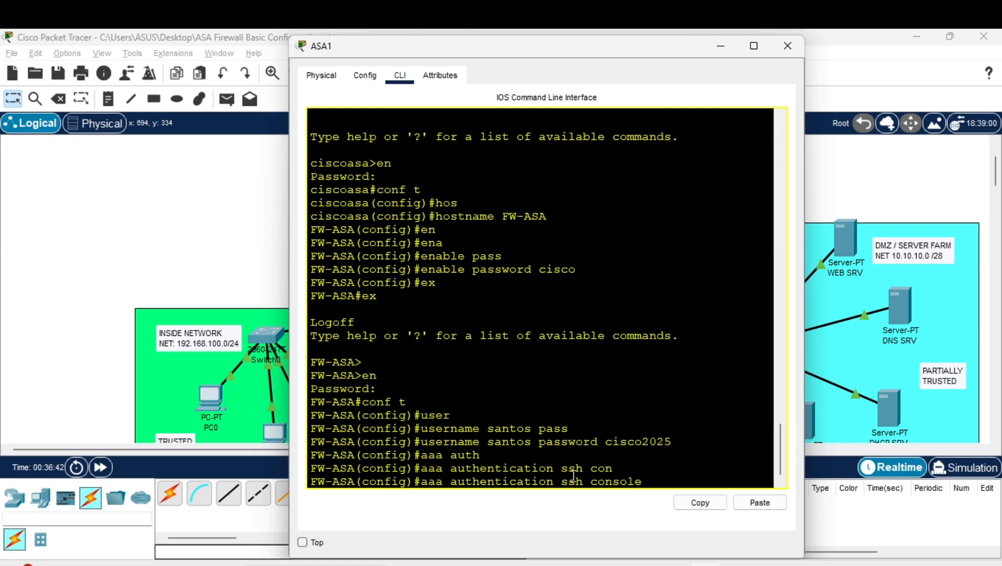
type("local")
left_click_drag(591, 481, 651, 481)
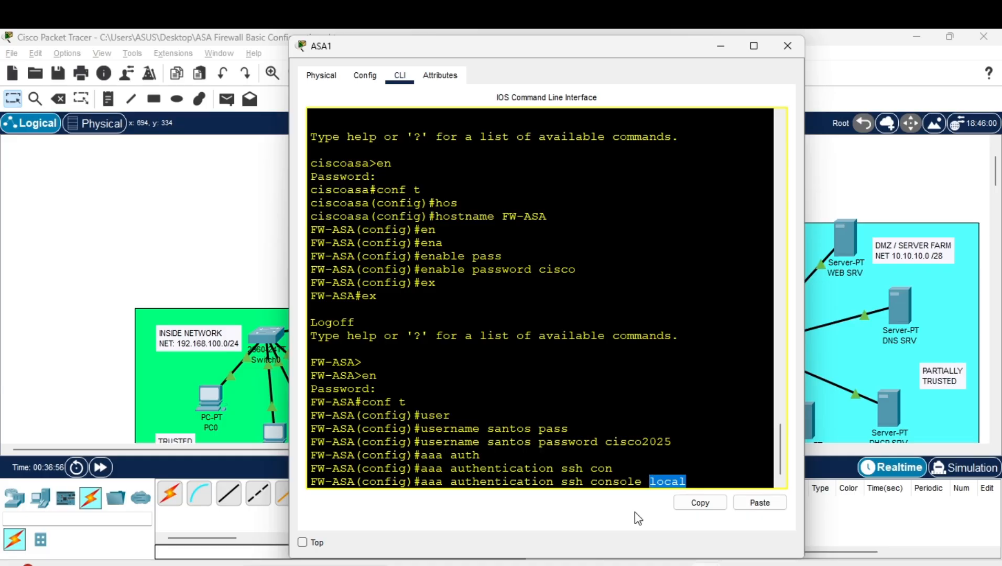
left_click(597, 345)
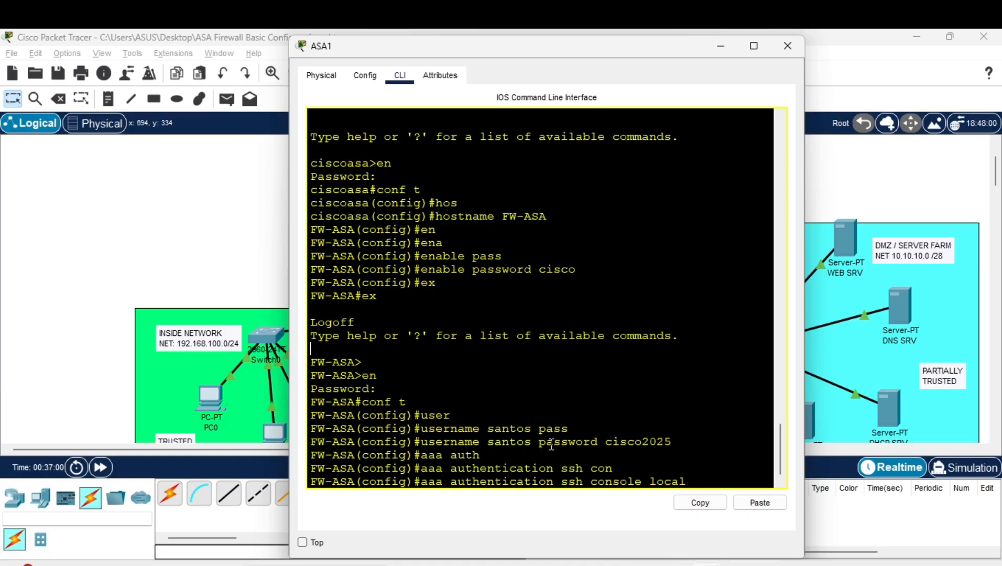
left_click_drag(649, 480, 693, 479)
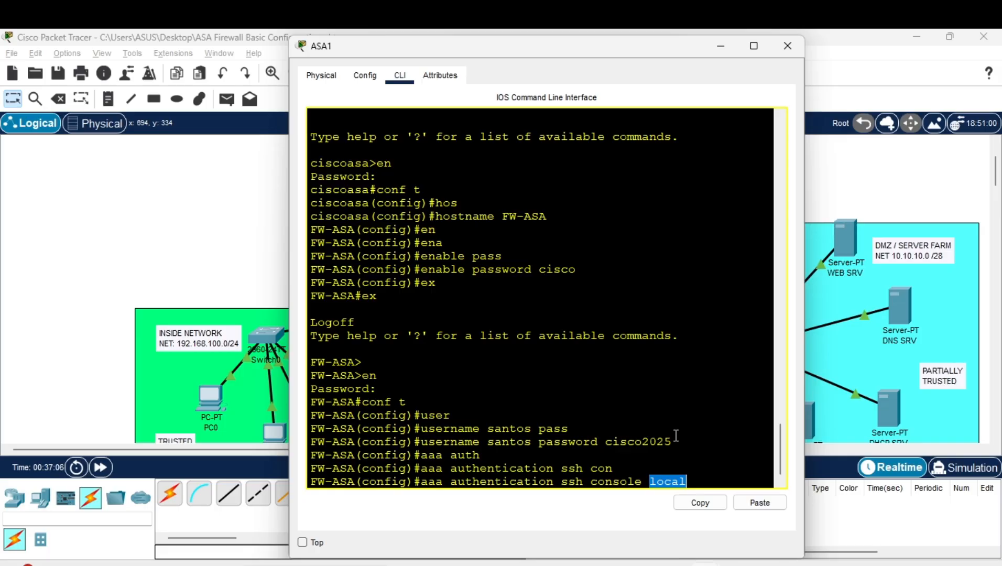
left_click(702, 469)
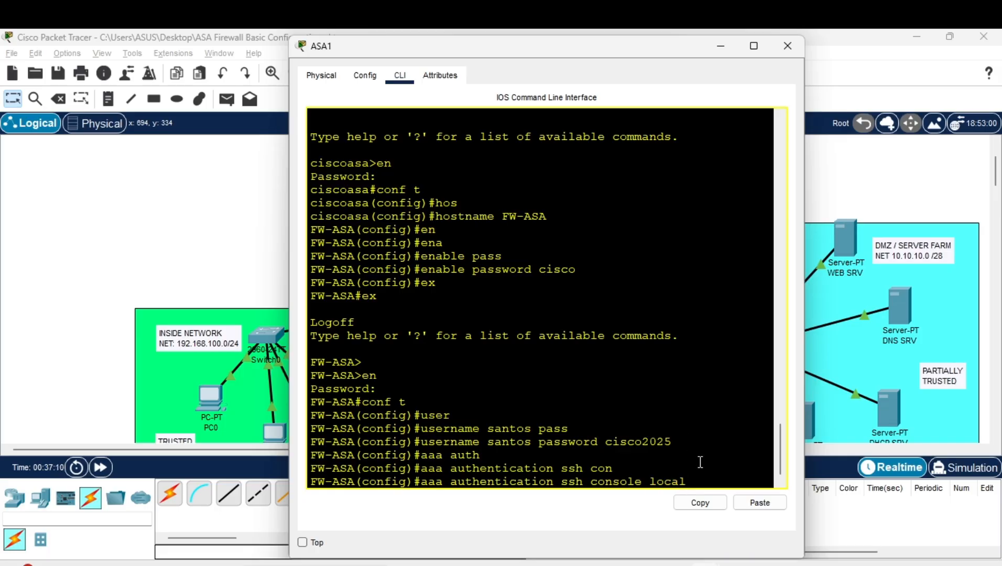
key("Return")
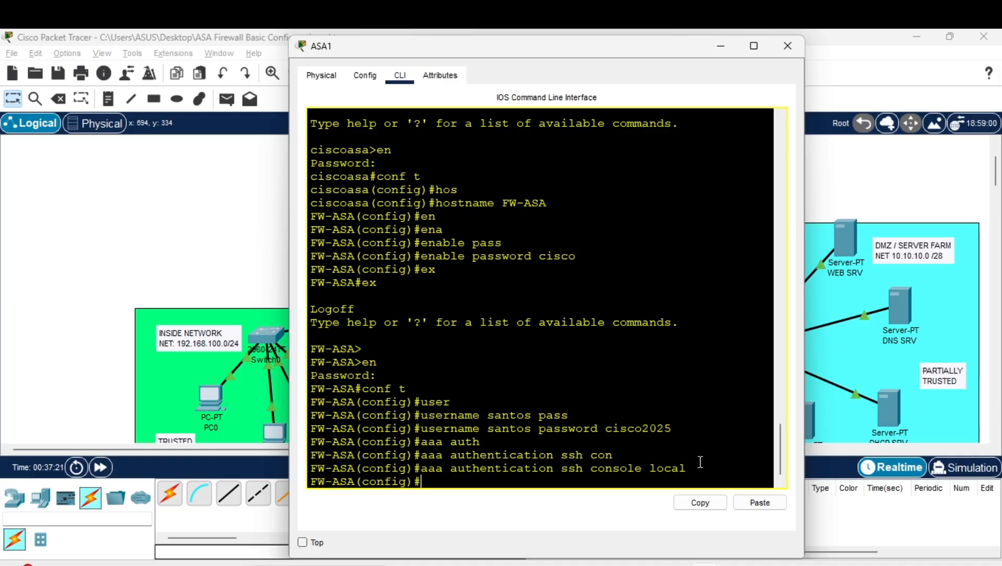
Run 'crypto key generate rsa modulus 1024' and answer yes to replace the existing keypair
type("cry")
key("Tab")
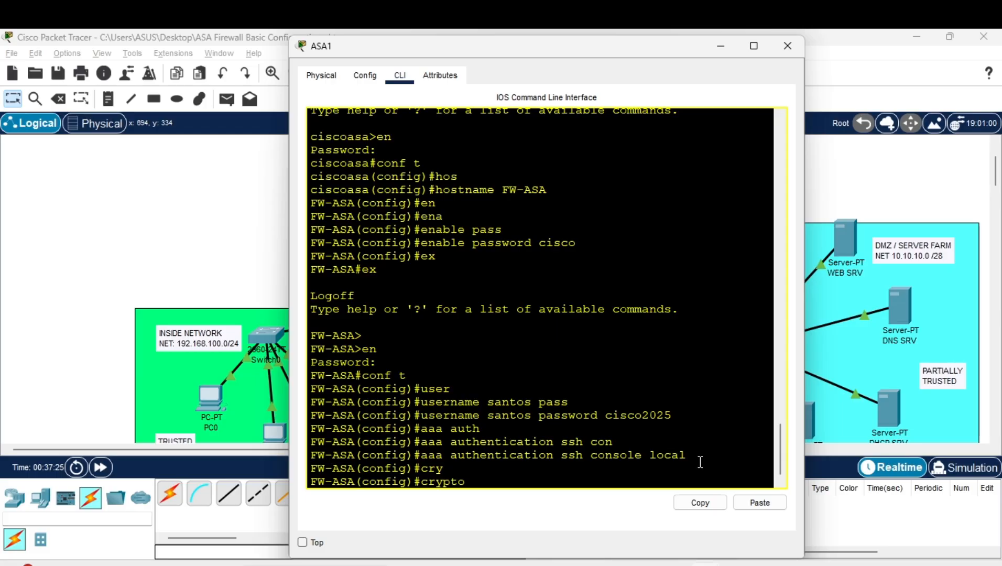
type("key gen")
key("Tab")
type("rs")
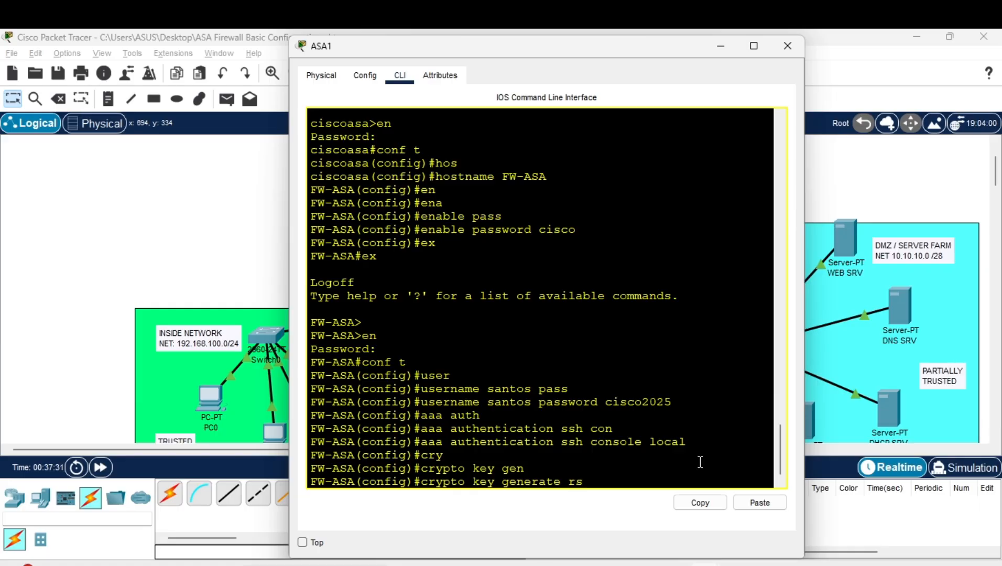
type("a modu")
key("Tab")
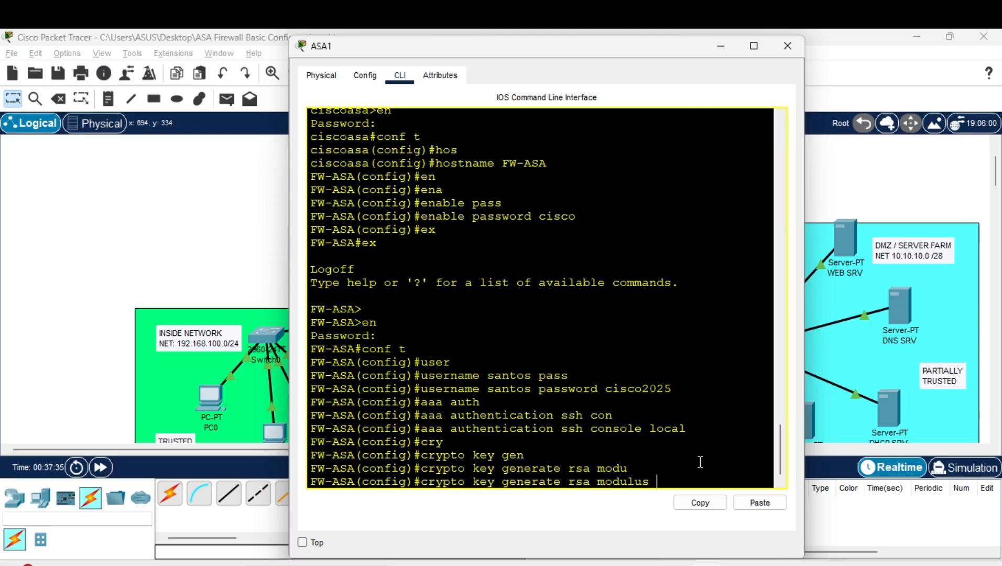
type("1024")
left_click_drag(687, 475, 655, 480)
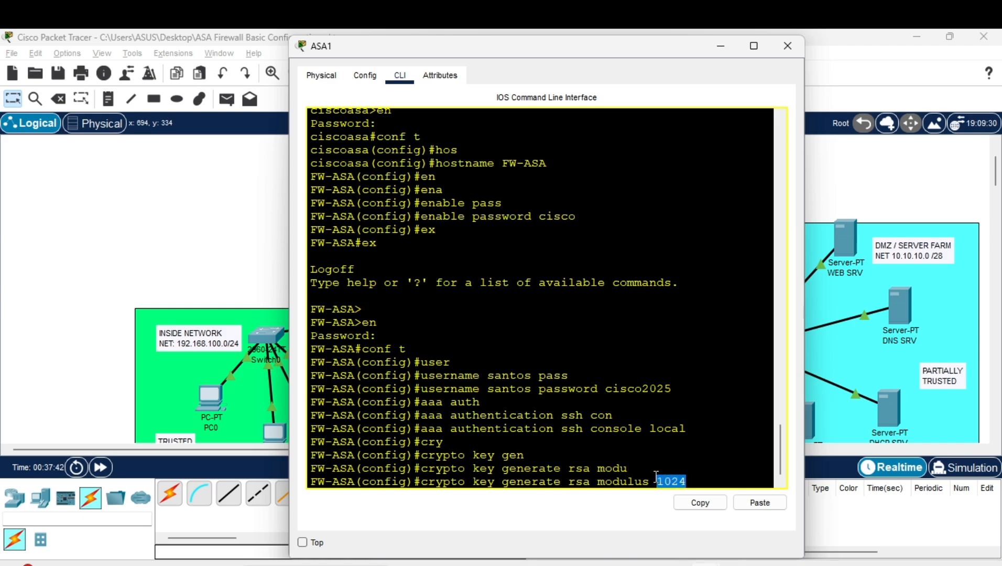
double_click(693, 476)
key("Return")
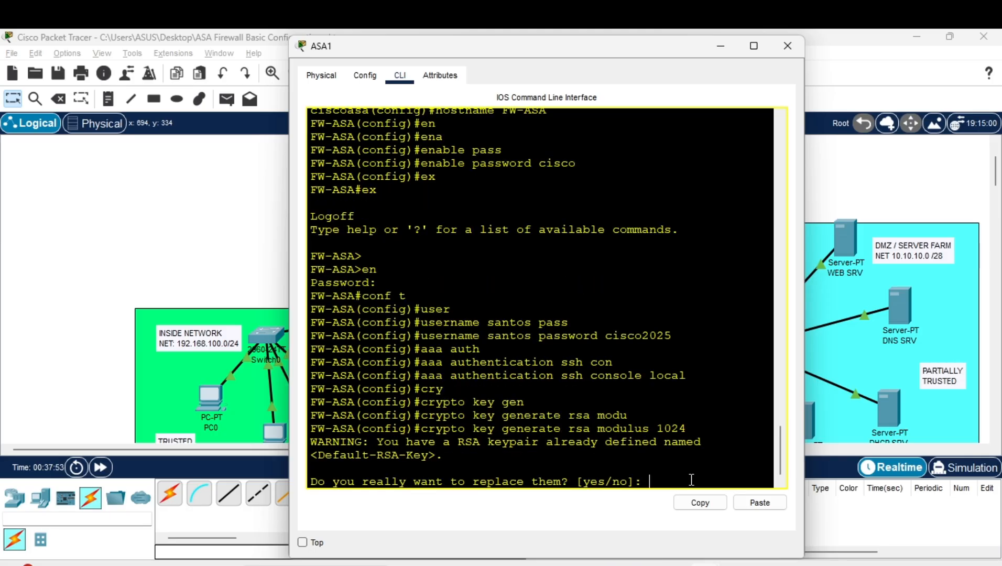
type("yes")
key("Return")
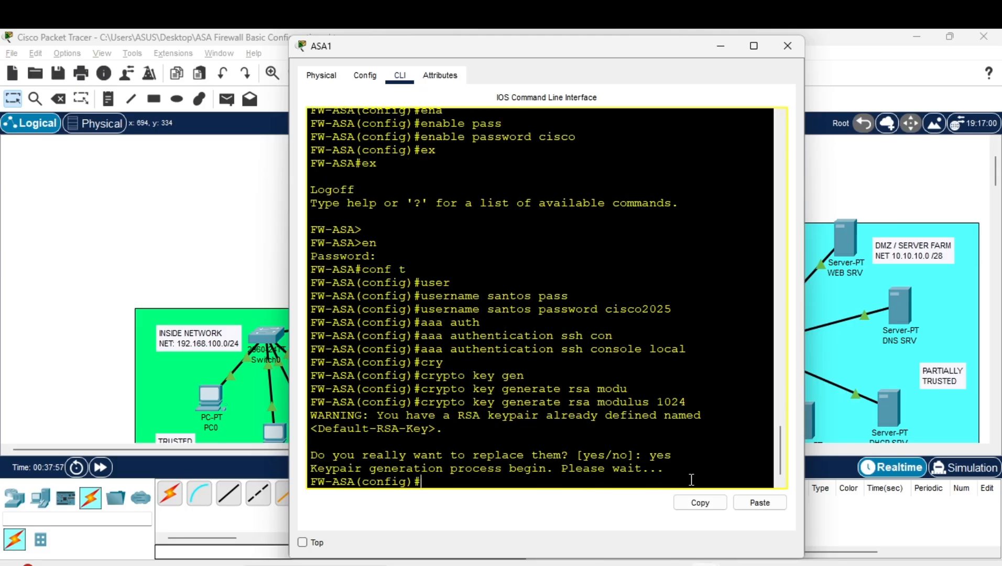
List the ssh command's available options with 'ssh ?'
type("ssh 192.168")
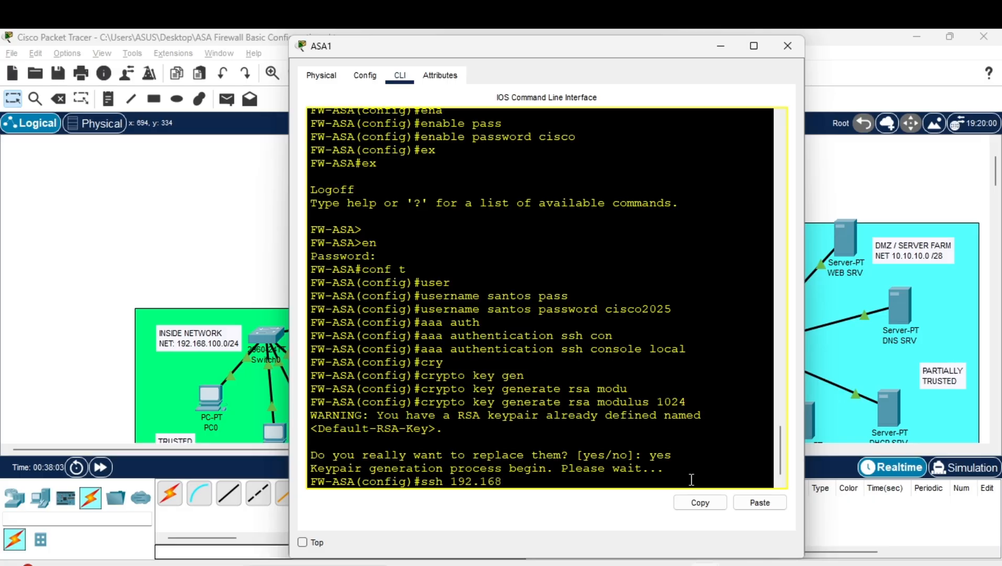
type(".100.0")
key("BackSpace")
key("BackSpace")
key("BackSpace")
key("BackSpace")
key("BackSpace")
key("BackSpace")
key("BackSpace")
key("BackSpace")
key("BackSpace")
key("BackSpace")
key("BackSpace")
key("BackSpace")
key("BackSpace")
key("BackSpace")
key("BackSpace")
key("BackSpace")
key("BackSpace")
key("BackSpace")
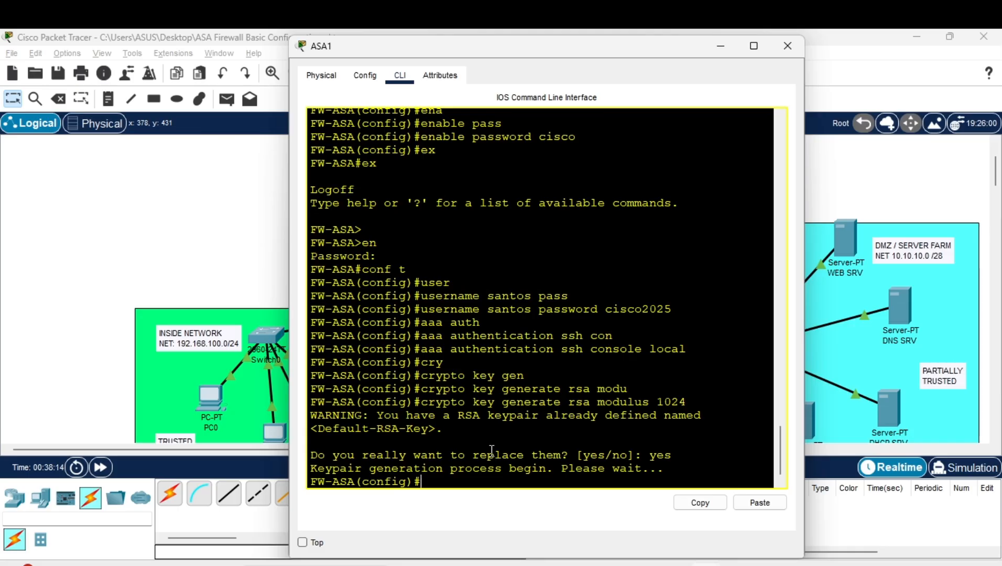
type("ssh ?")
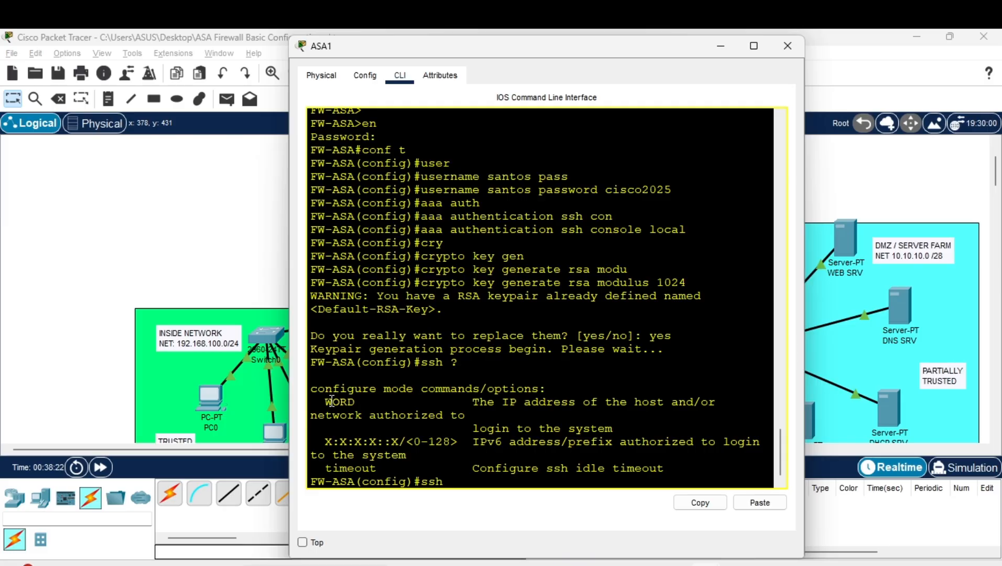
left_click_drag(325, 401, 370, 402)
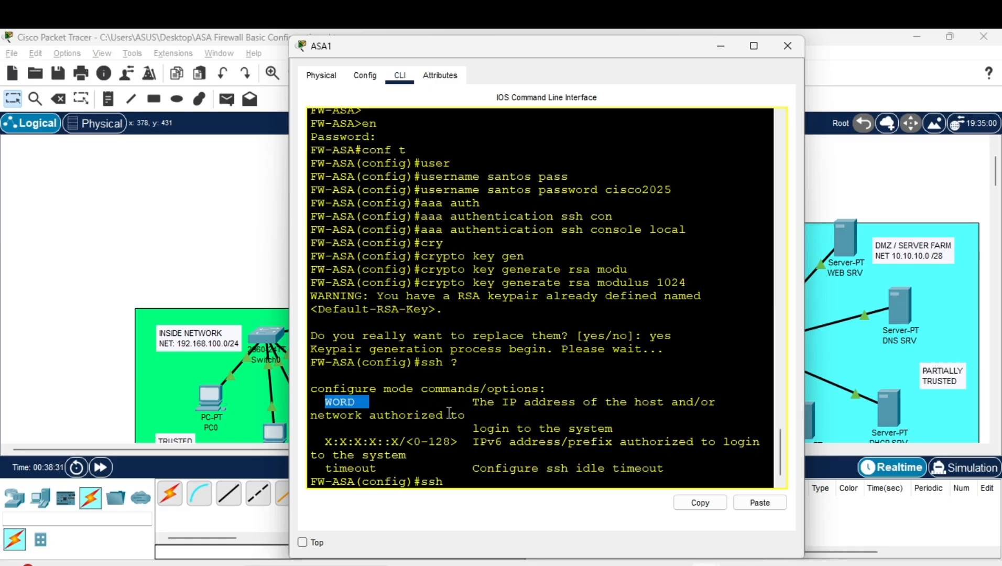
left_click(459, 482)
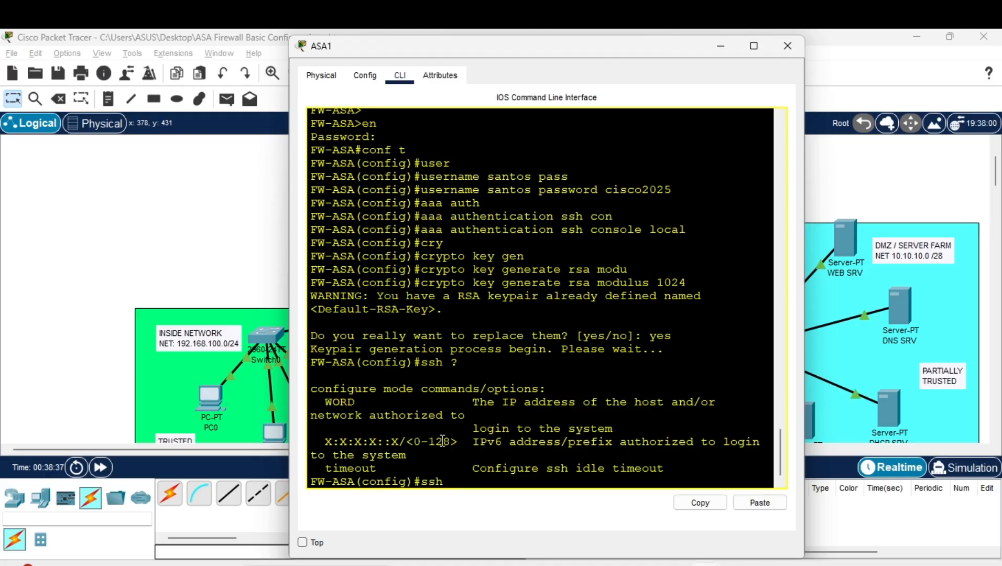
Add network 192.168.100.0 255.255.255.0 to the ssh command and query its next parameter
type("192.168.100.0 2")
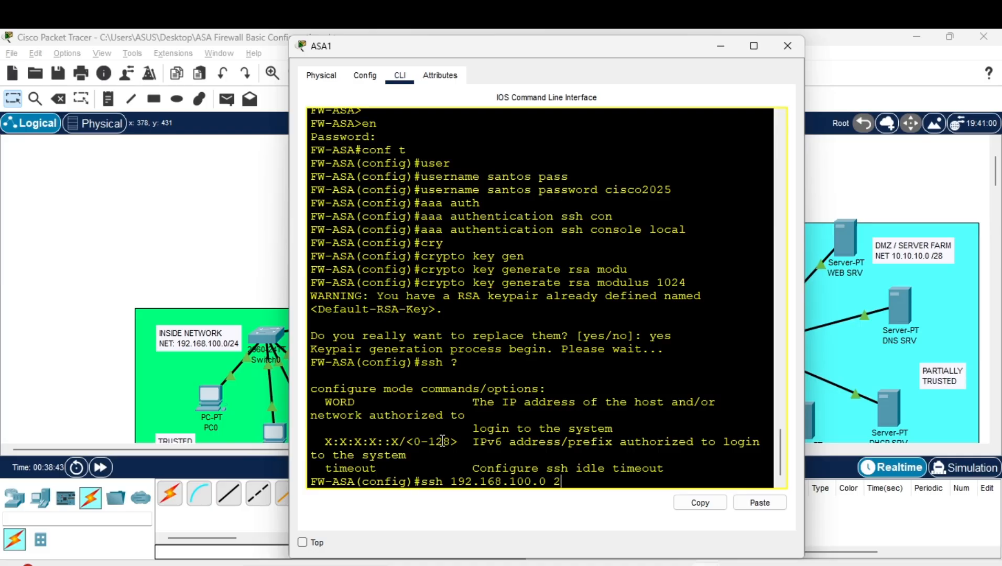
type("55.255.255.0")
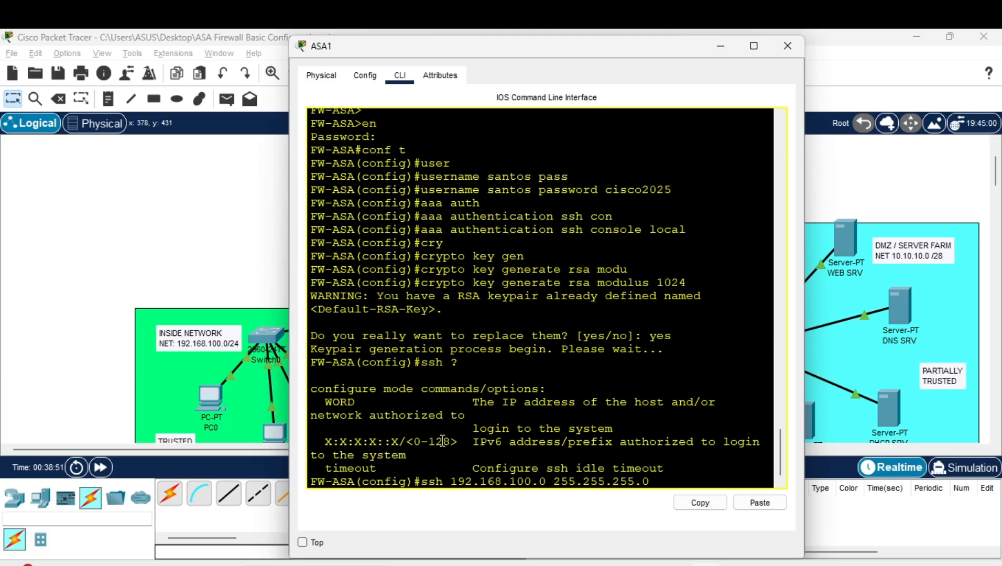
type("?")
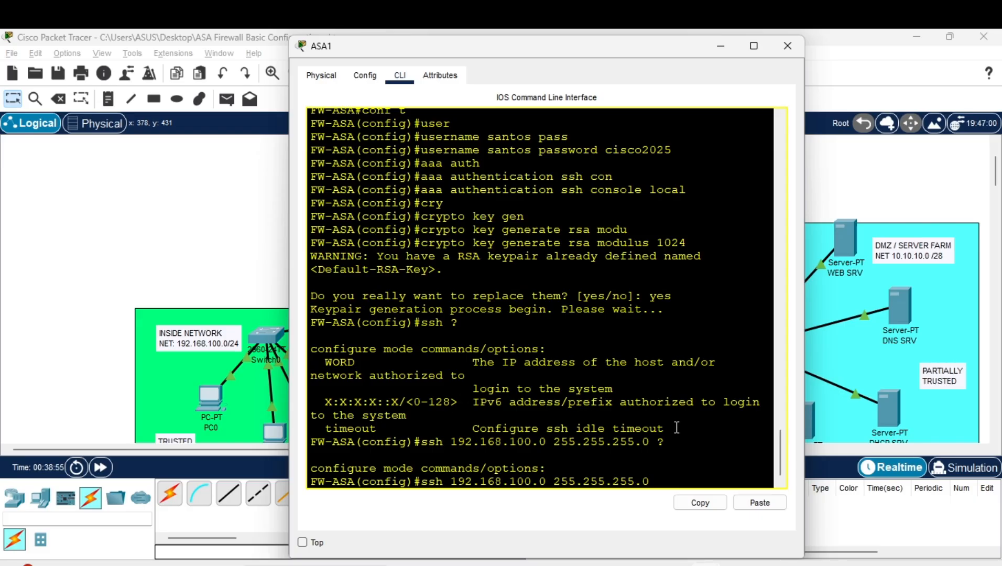
left_click_drag(668, 439, 657, 439)
Move the ASA1 window to show the topology, erase the ssh line and start 'int'
left_click_drag(537, 46, 644, 43)
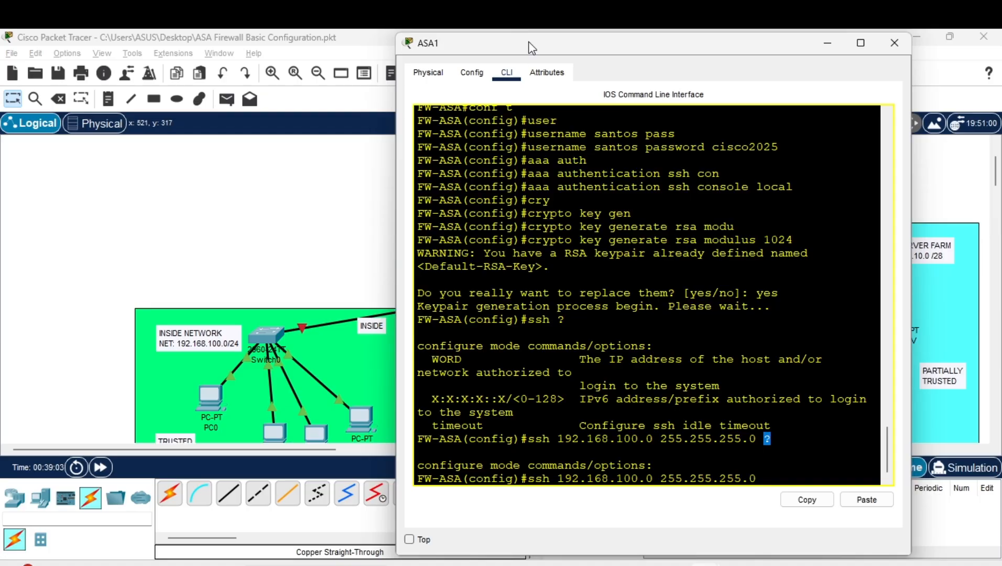
left_click_drag(531, 47, 670, 66)
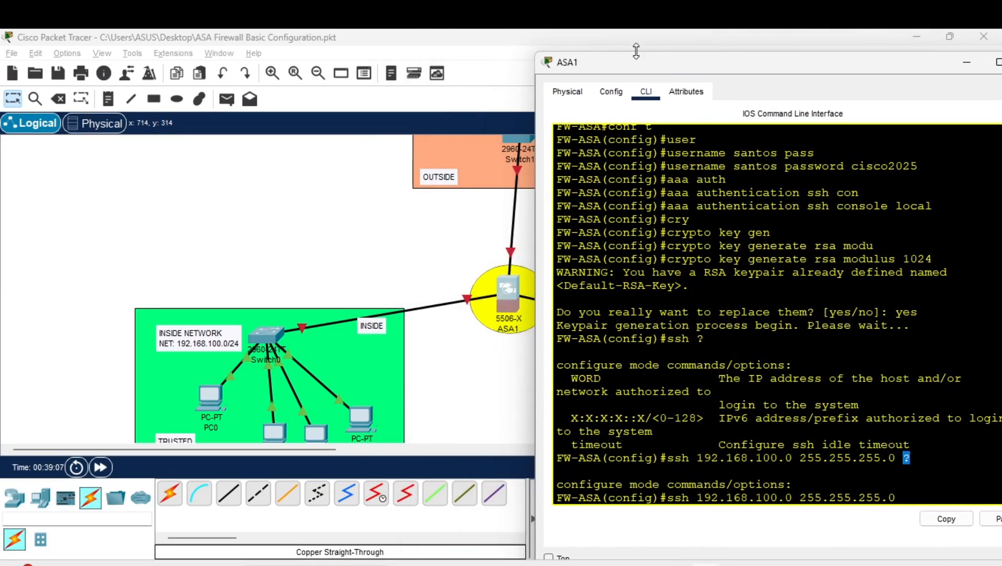
left_click_drag(635, 64, 338, 64)
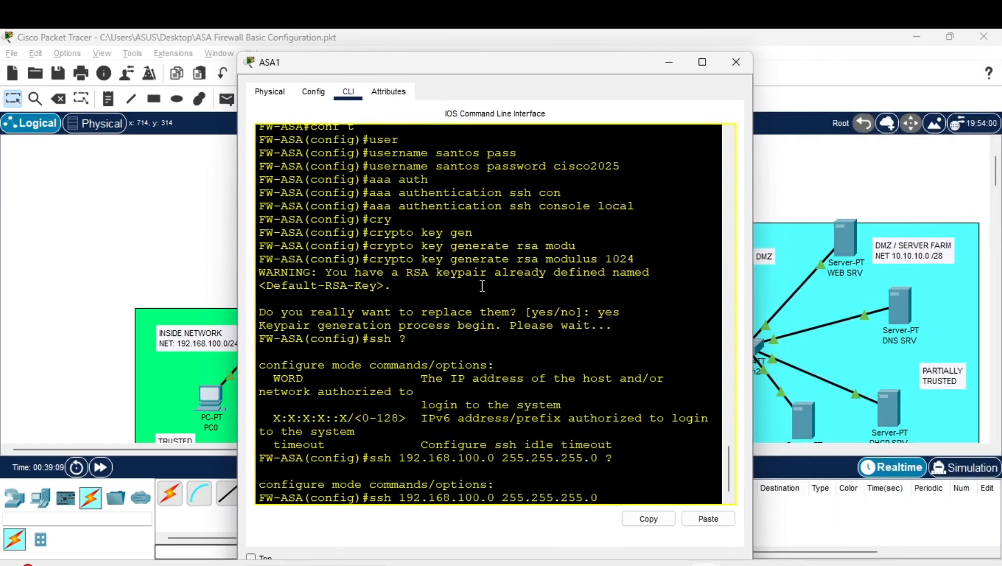
key("BackSpace")
key("BackSpace")
key("BackSpace")
key("BackSpace")
key("BackSpace")
key("BackSpace")
key("BackSpace")
key("BackSpace")
key("BackSpace")
key("BackSpace")
key("BackSpace")
key("BackSpace")
key("BackSpace")
key("BackSpace")
key("BackSpace")
key("BackSpace")
key("BackSpace")
key("BackSpace")
key("BackSpace")
key("BackSpace")
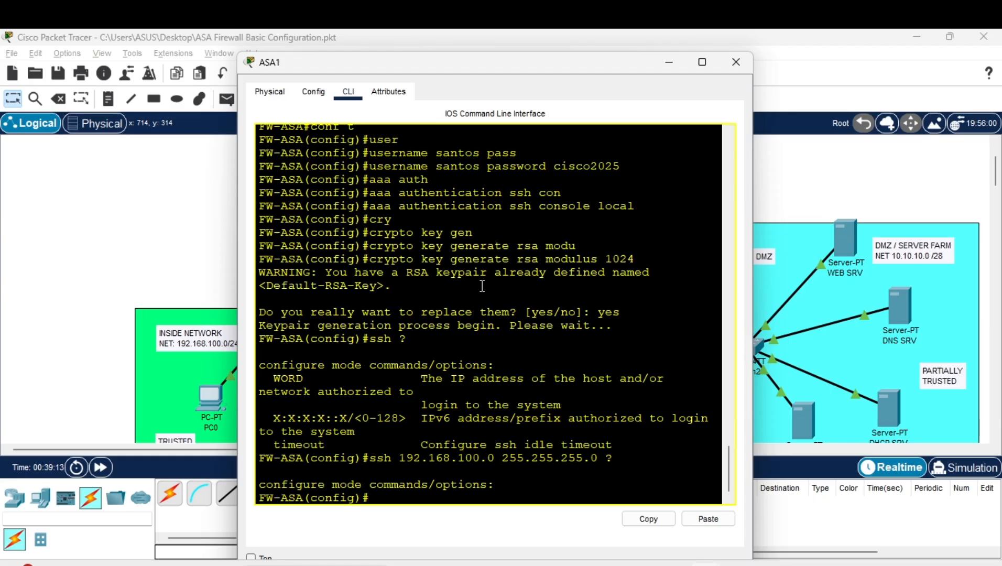
type("int")
left_click_drag(525, 63, 663, 59)
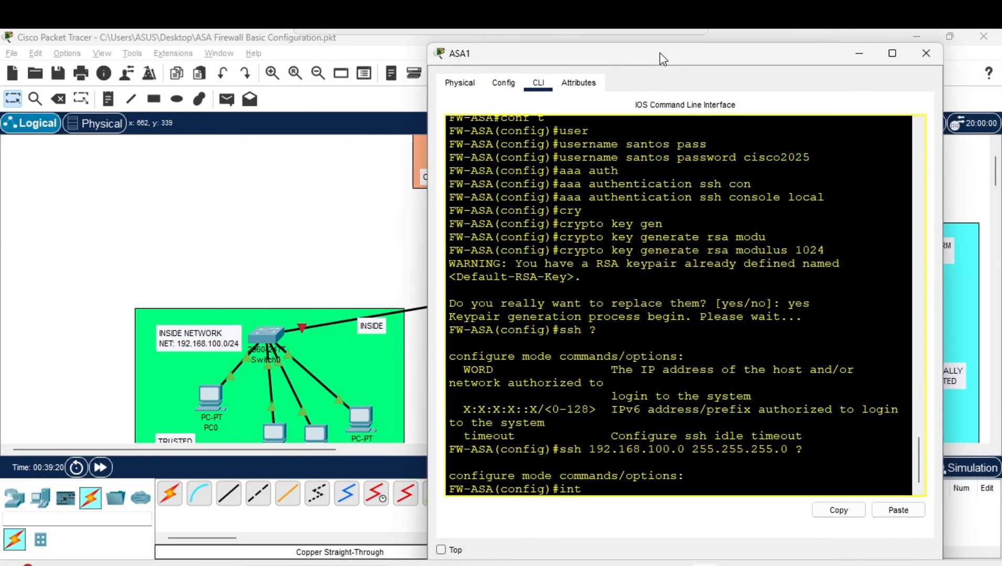
Enter interface gig 1/1 and assign it 192.168.100.1 255.255.255.0
key("Tab")
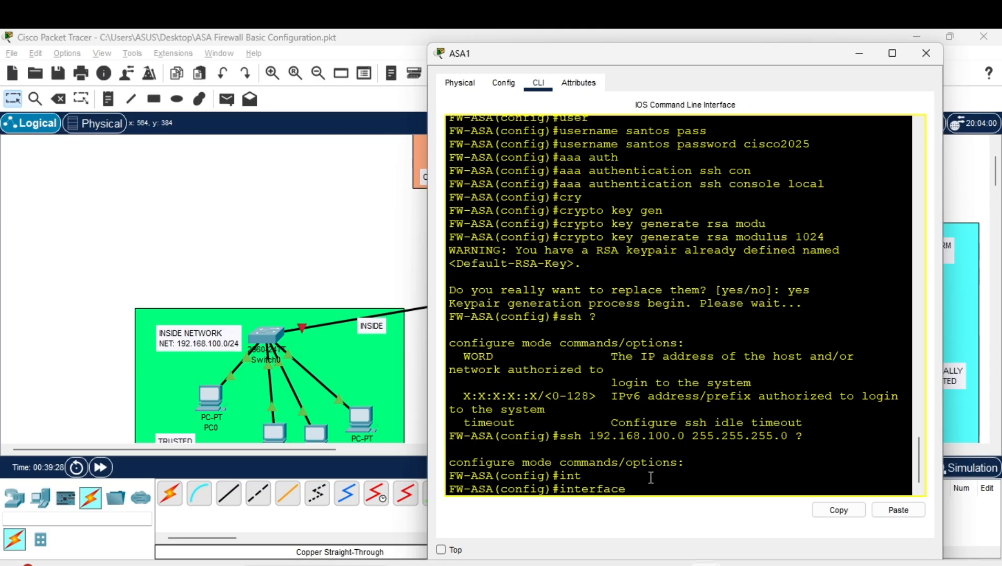
type("gig 1/1")
key("Return")
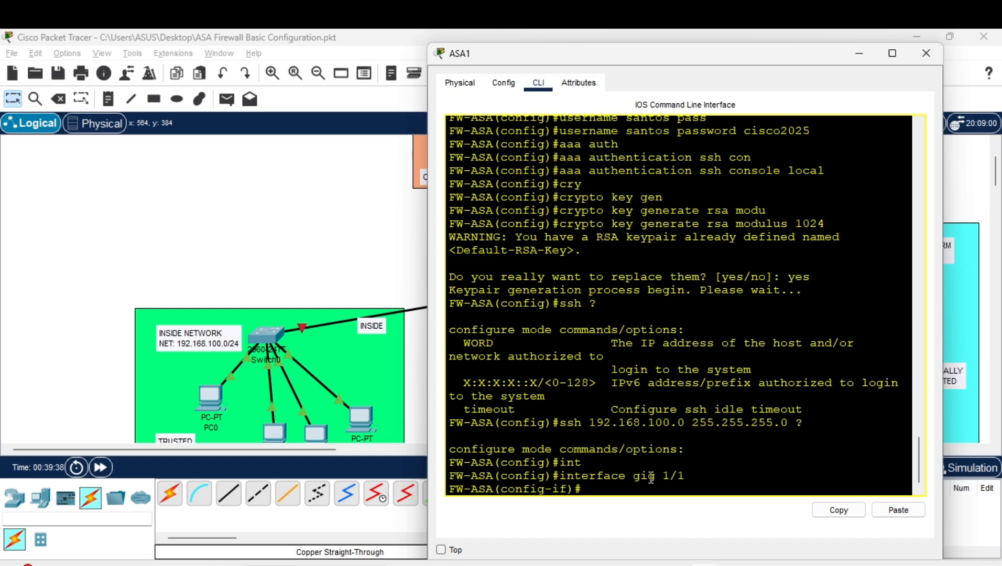
type(",a")
key("Return")
type(",")
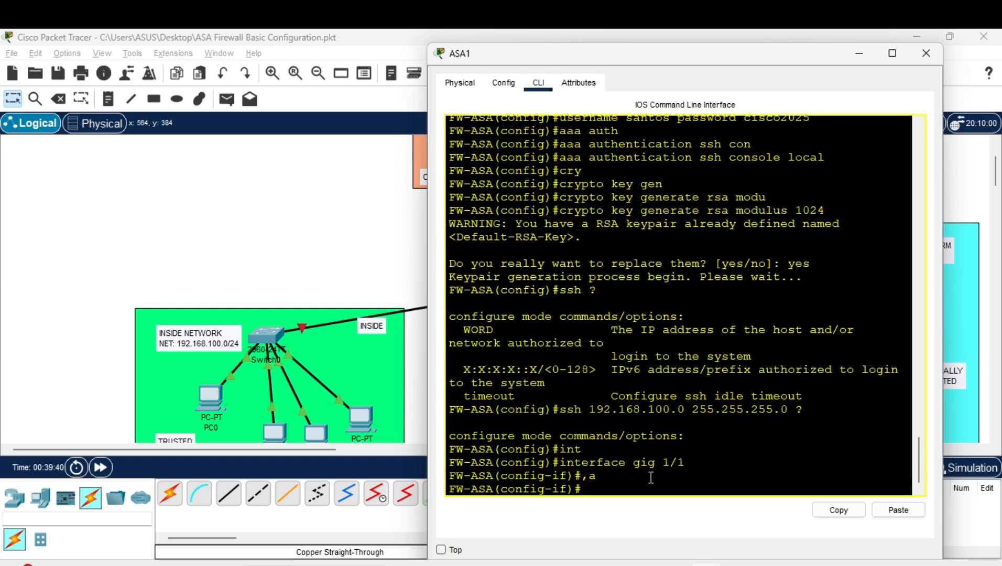
type("i")
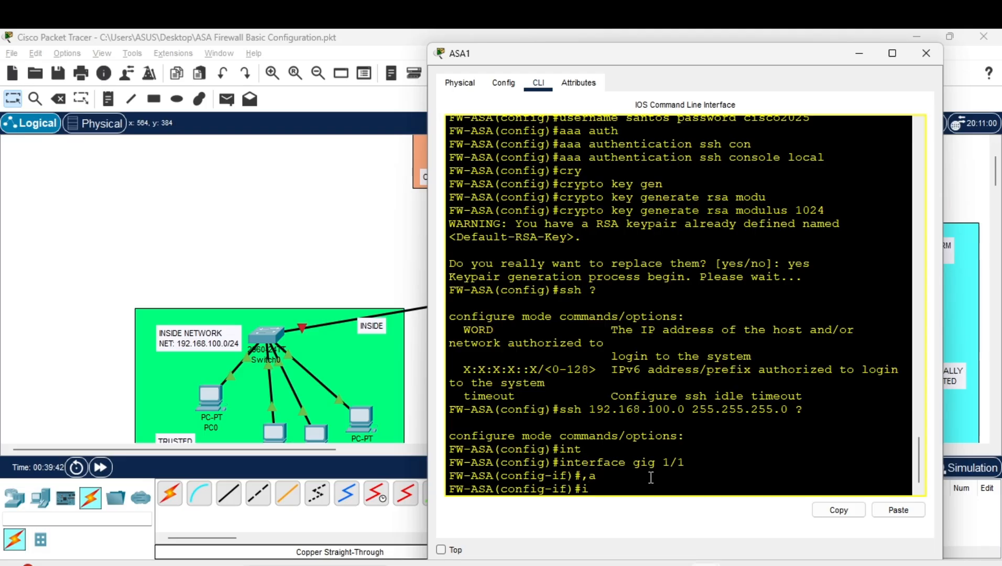
type("p ad")
key("Tab")
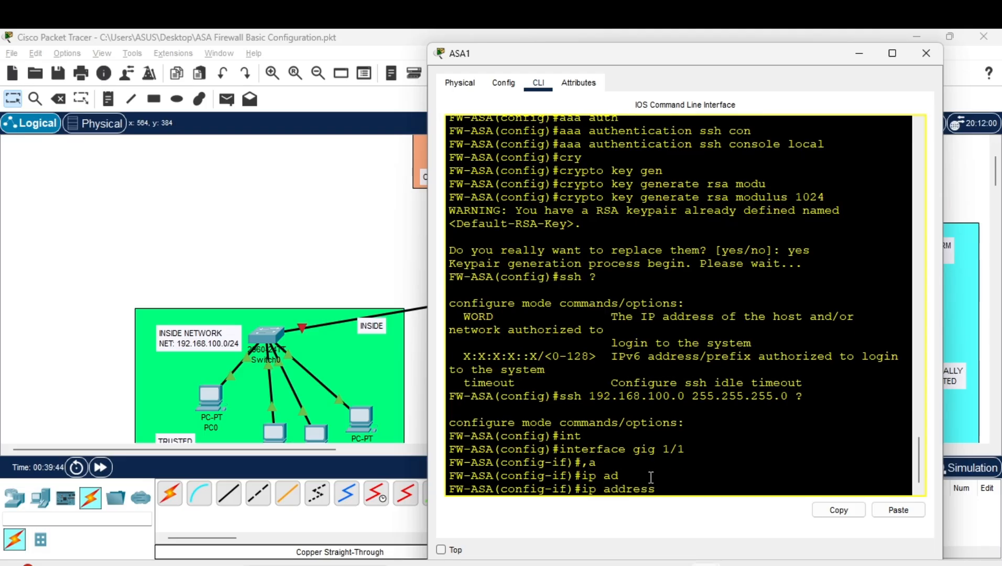
type("192.168.100.1 255.255.")
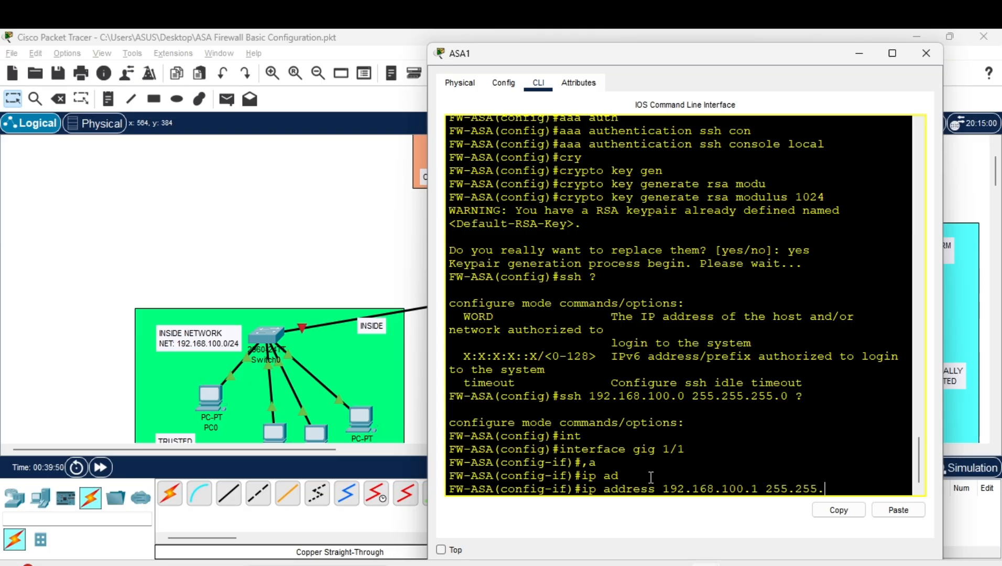
type("255.0")
key("Return")
Name the interface INSIDE with security-level 100, then exit interface configuration
type("nfig-if)#n")
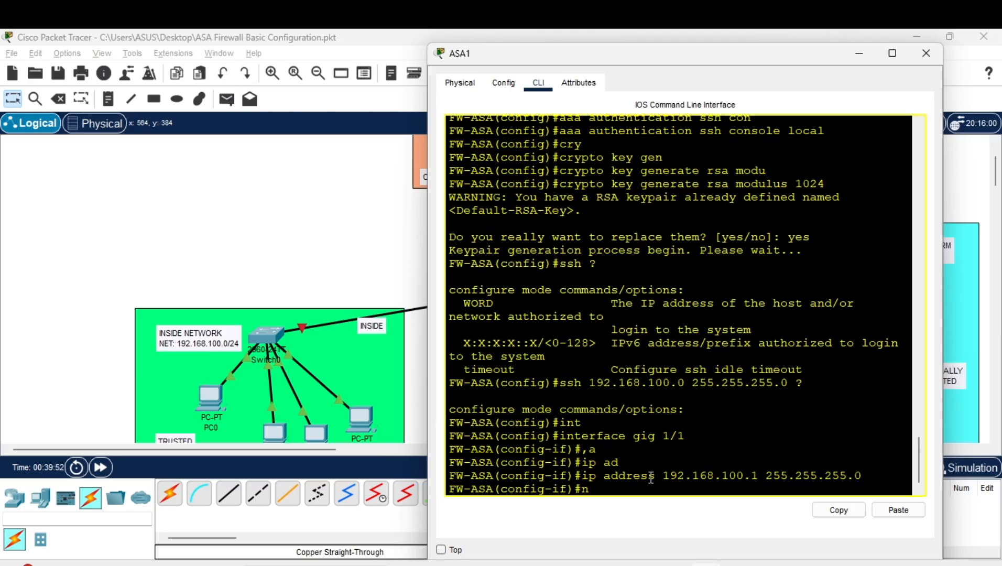
type("am")
key("Tab")
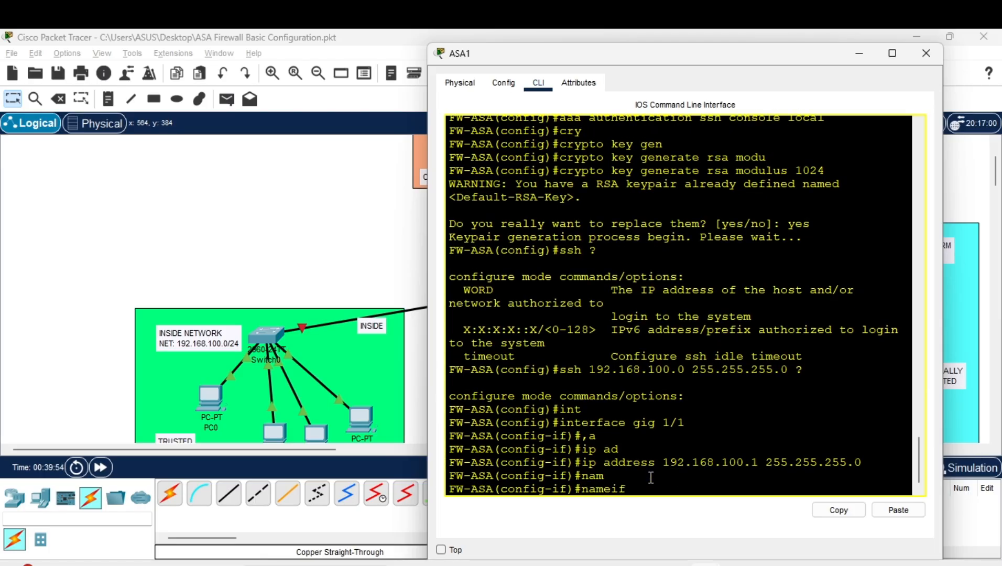
type("INSIDE")
key("Return")
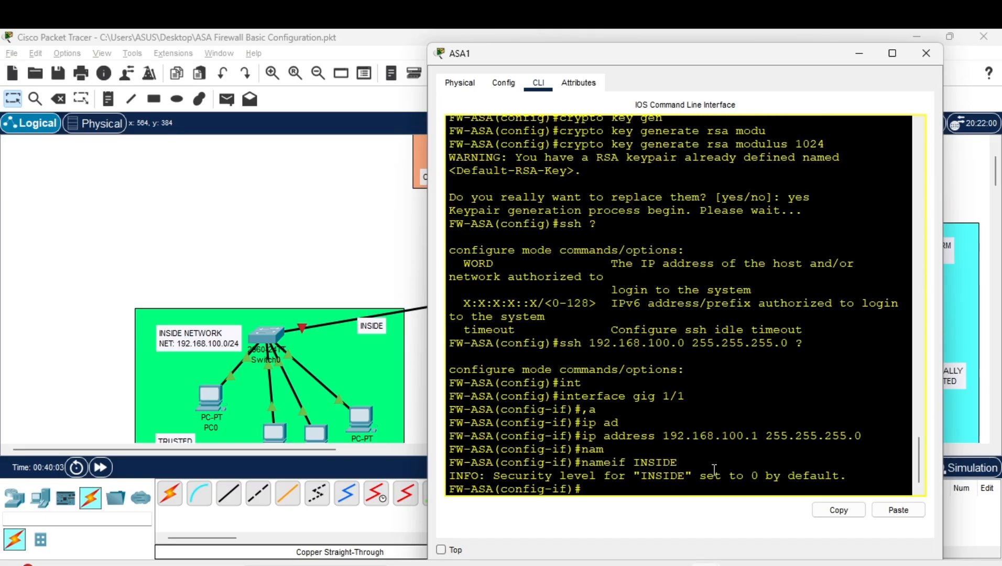
type("secu")
key("Tab")
type("100")
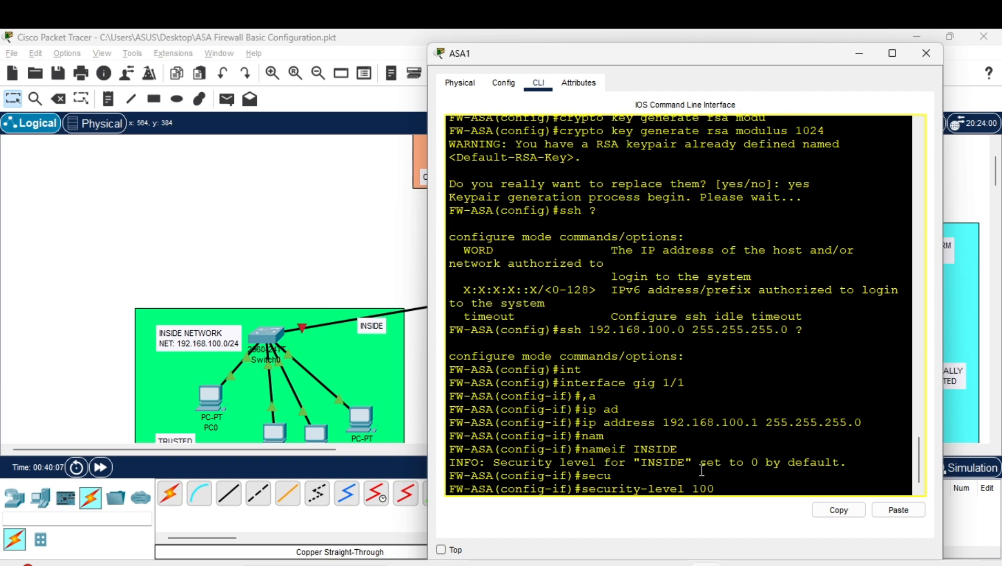
key("Return")
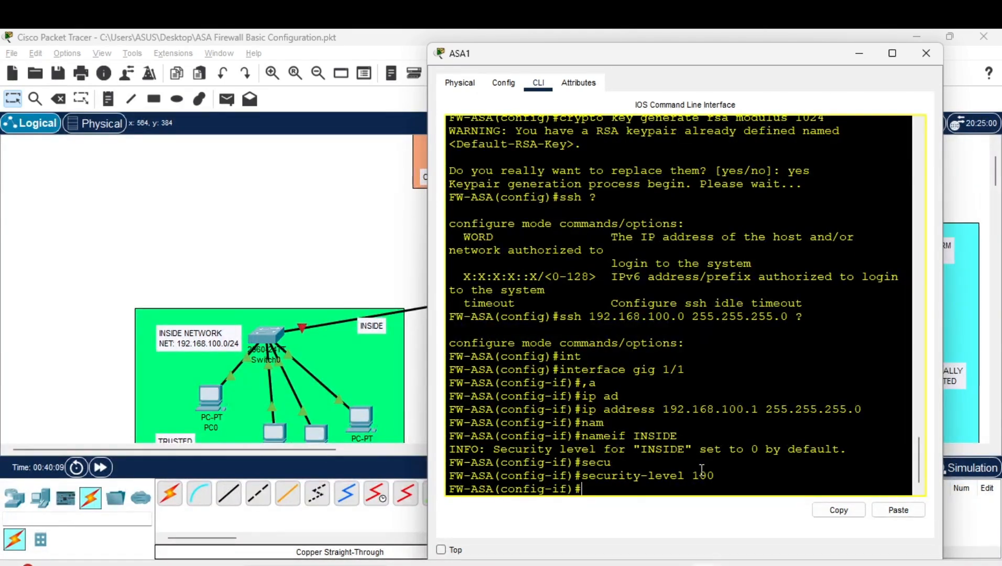
type("e")
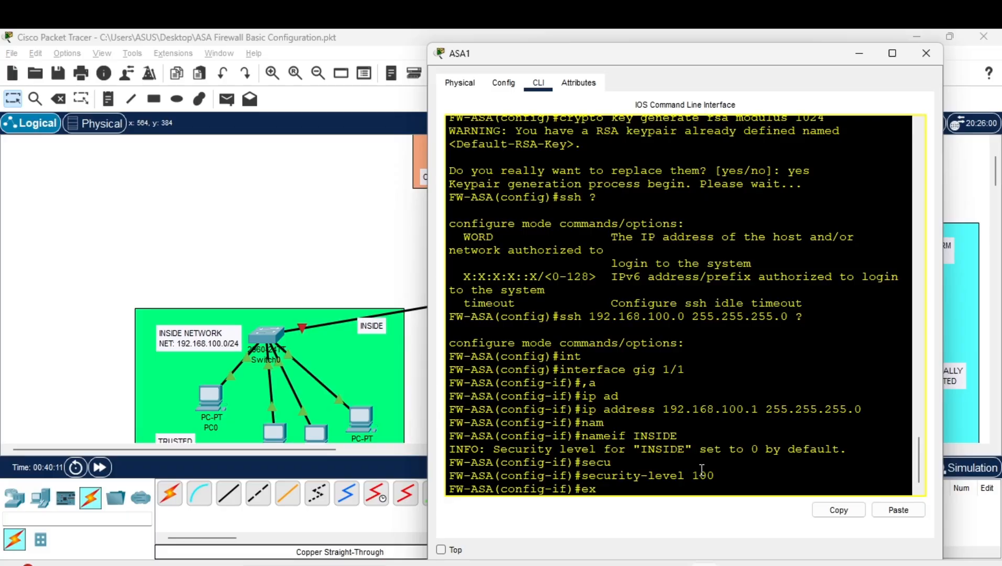
type("x")
key("Return")
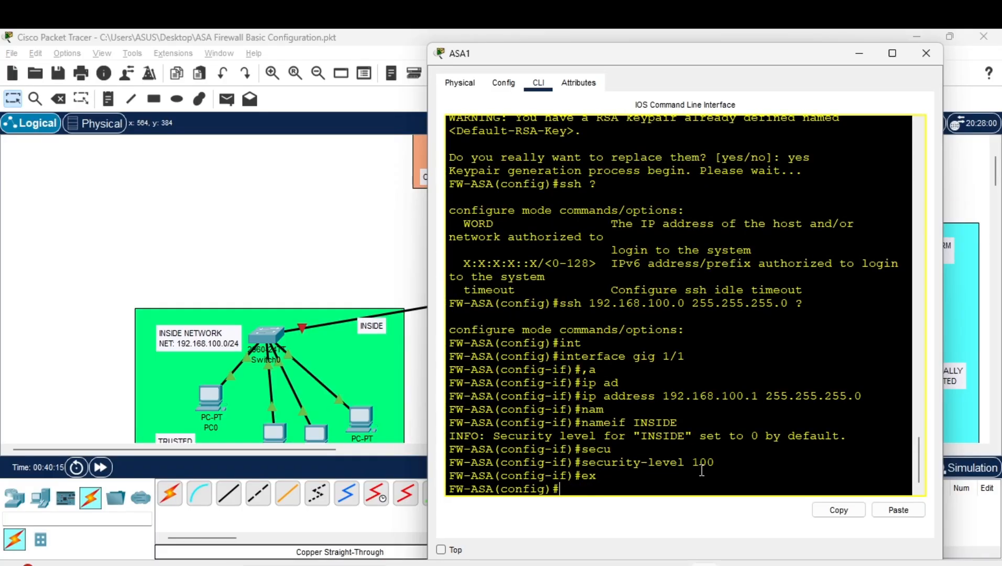
Allow SSH from 192.168.100.0 255.255.255.0 on the INSIDE interface
type("ssh 192.168.100.")
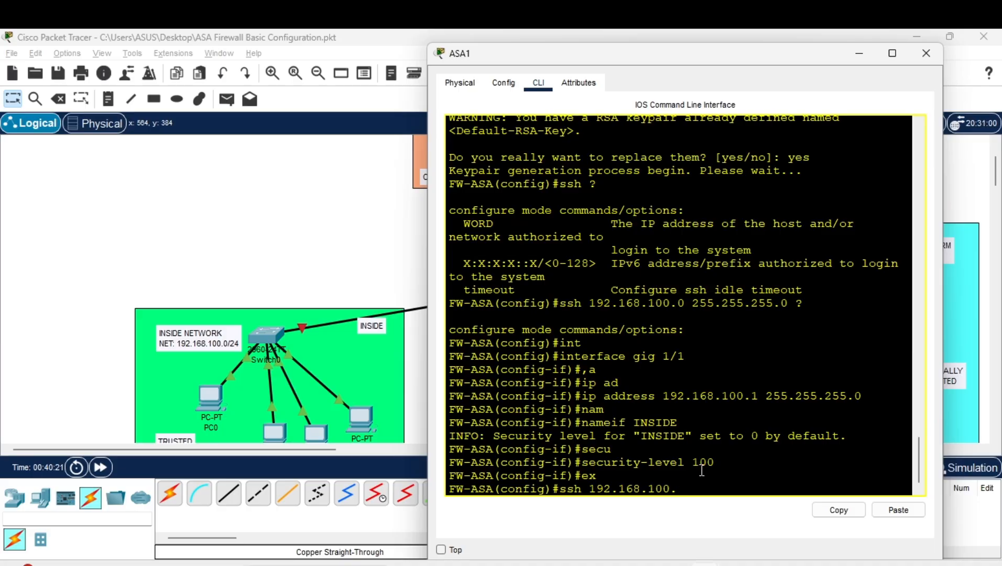
type("0 255.255.255.0 ?")
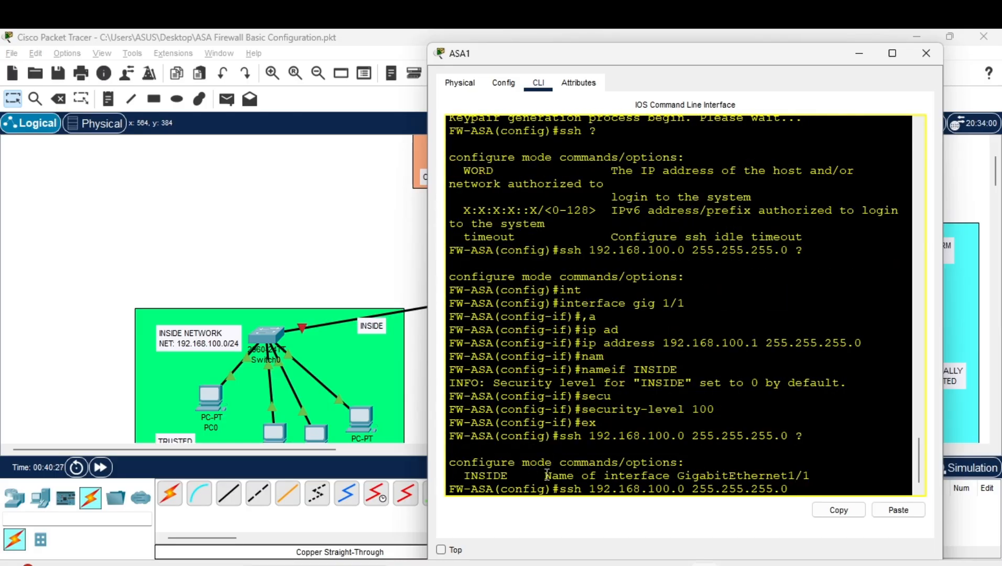
left_click_drag(463, 475, 509, 476)
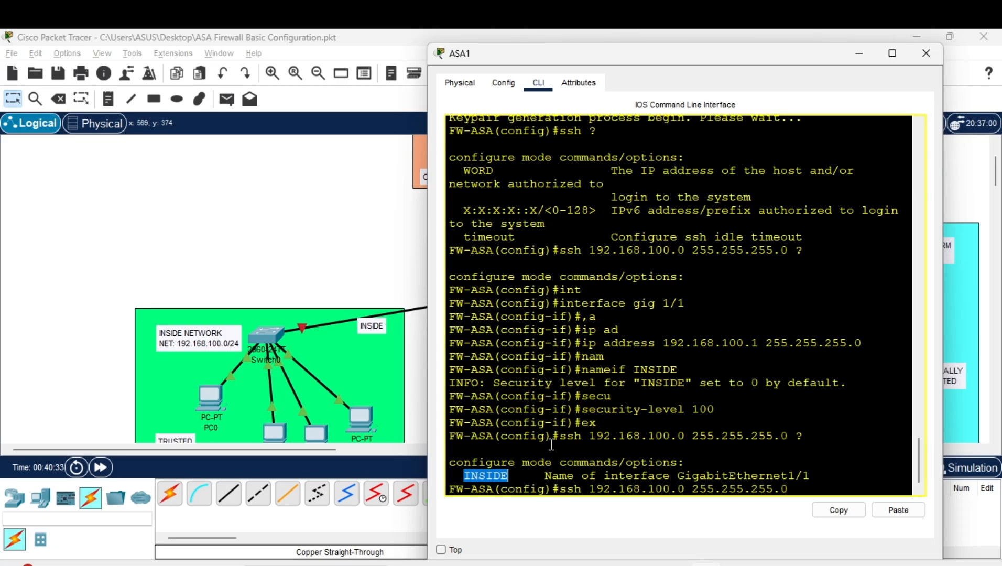
left_click(787, 489)
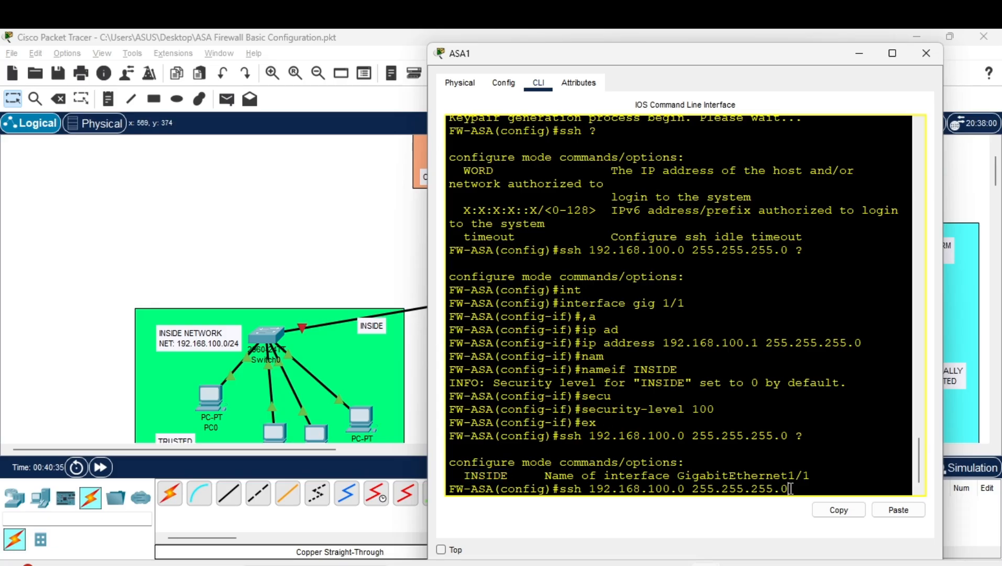
type("INSIDE")
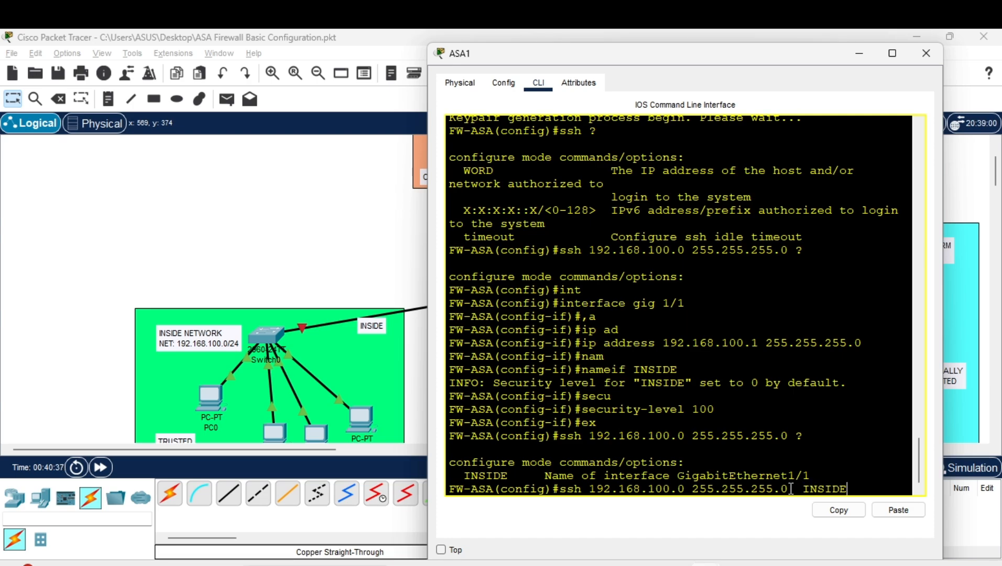
key("Return")
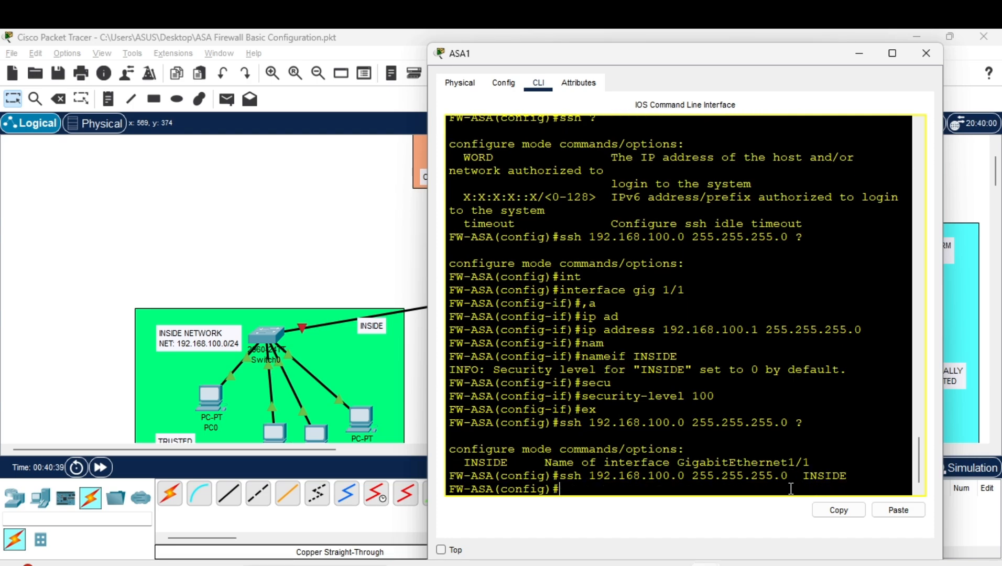
Set the SSH idle timeout to 3 minutes with 'ssh timeout 3'
type("ssh")
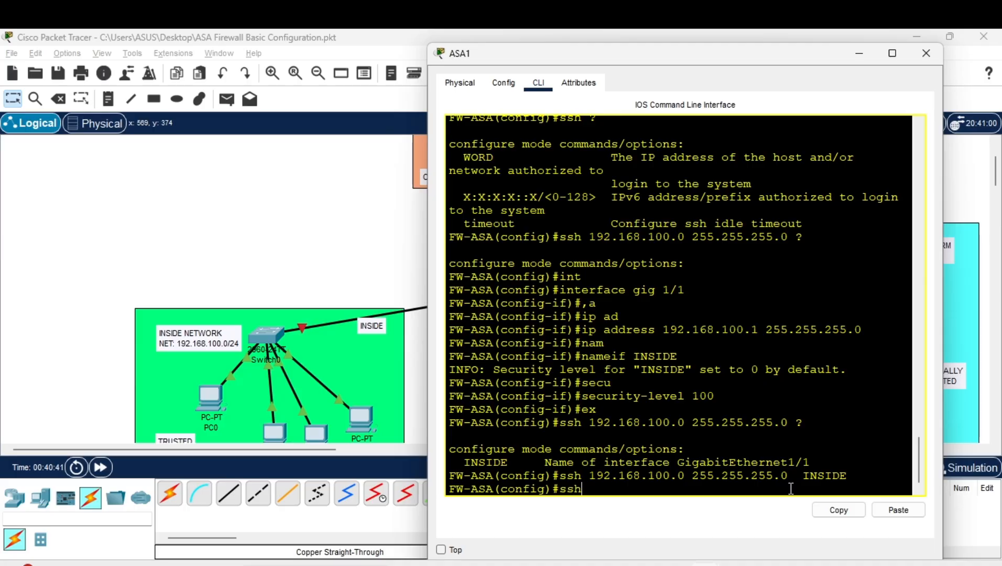
key("Tab")
type("t")
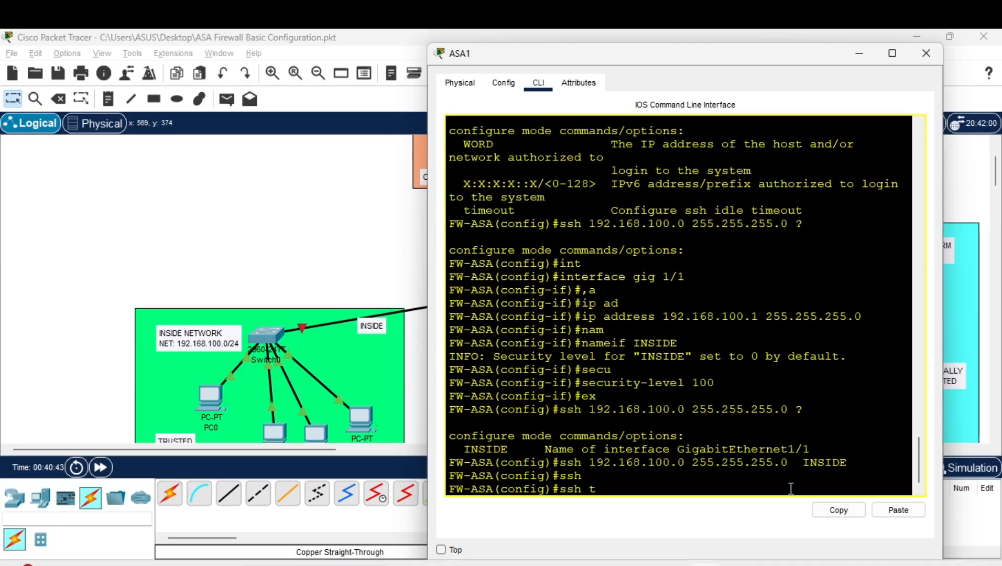
type("ime")
key("Tab")
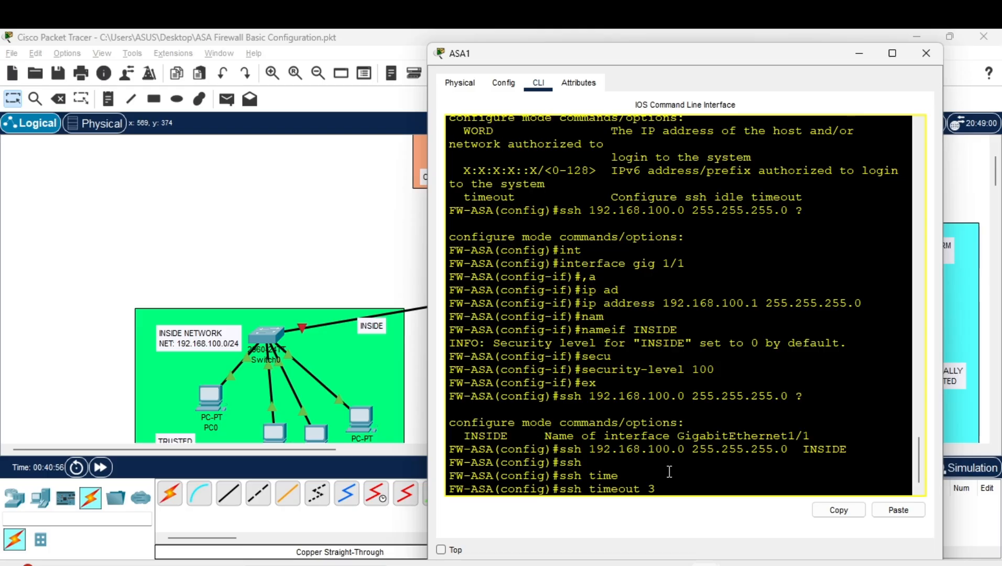
key("Return")
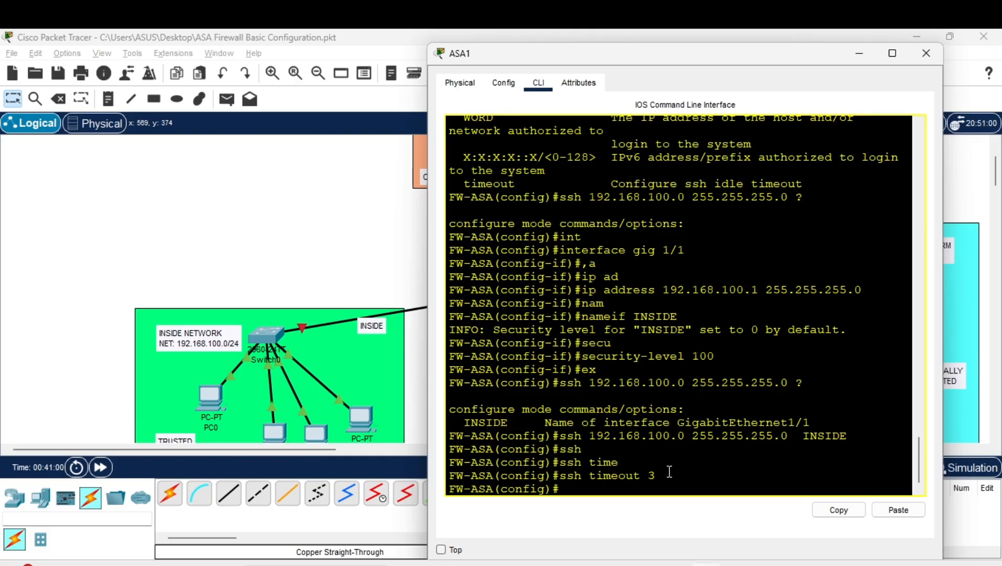
key("Up")
key("Up")
key("Up")
key("Up")
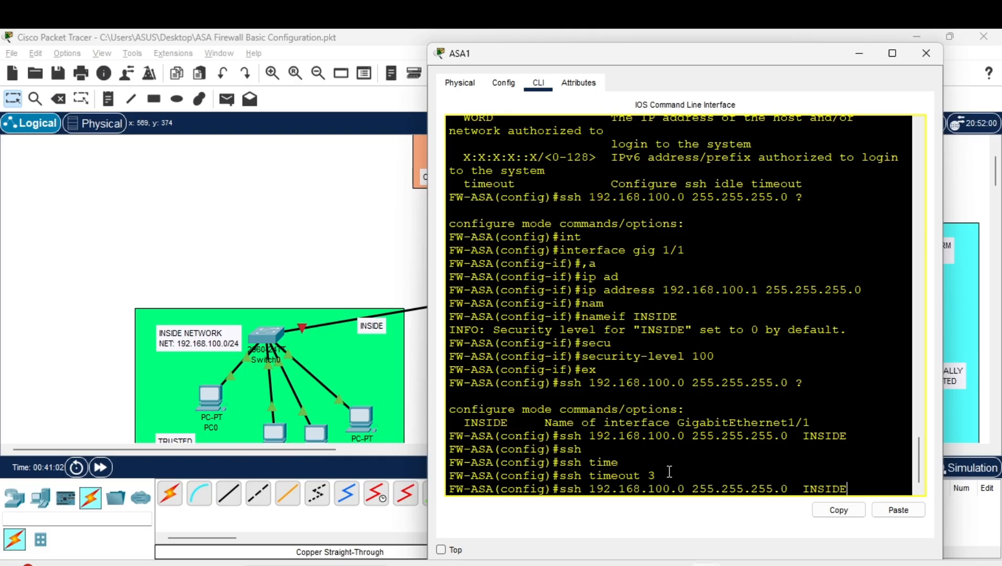
Recall 'interface gig 1/1' from command history to re-enter ASA1's interface configuration
scroll(405, 355, "right", 4)
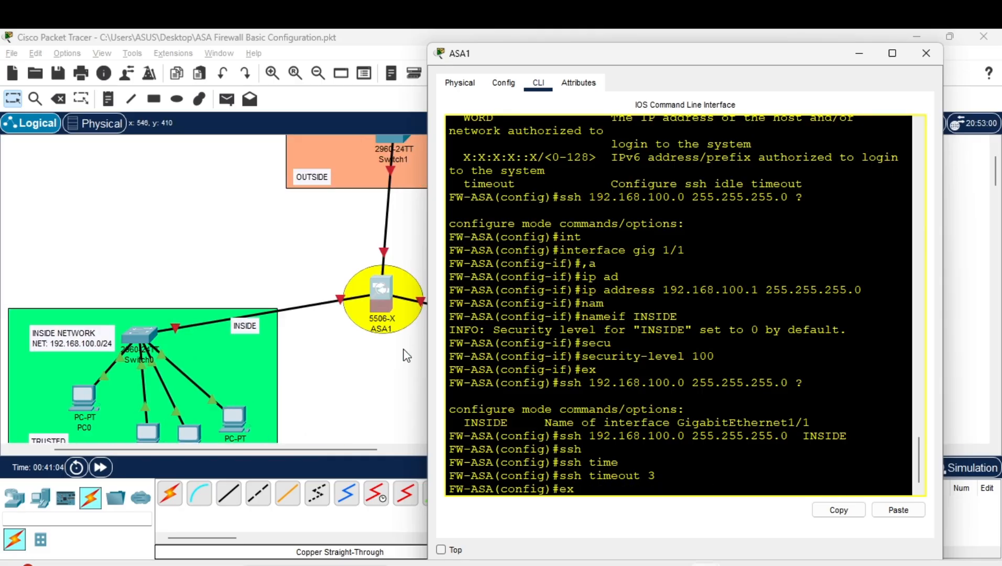
key("Up")
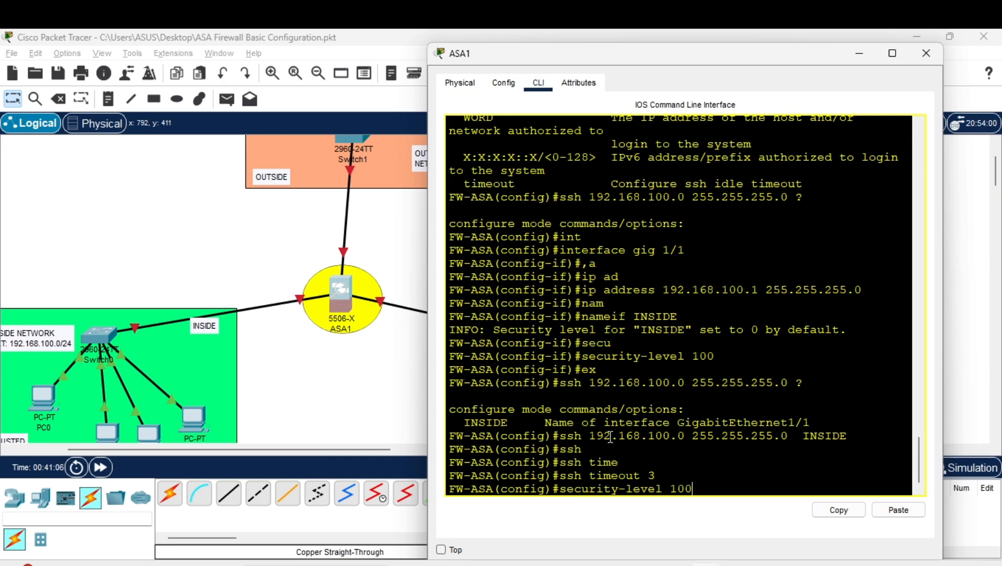
key("Up")
key("Up")
key("Up")
key("Up")
key("Down")
key("Down")
key("Up")
key("Up")
key("Up")
key("Up")
key("Down")
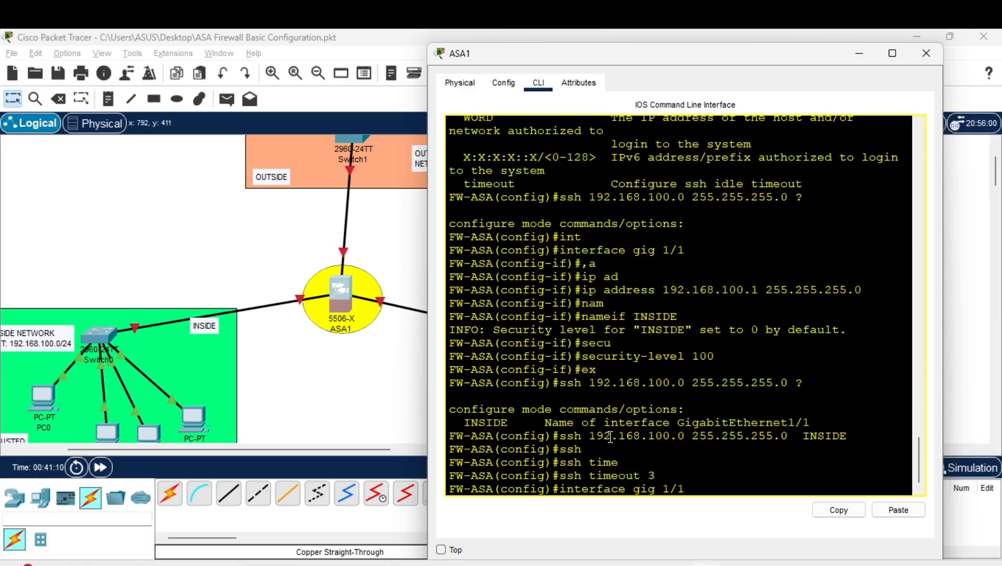
key("Return")
Bring the INSIDE interface up with 'no shutdown', then exit to the FW-ASA(config)# prompt
type("no sh")
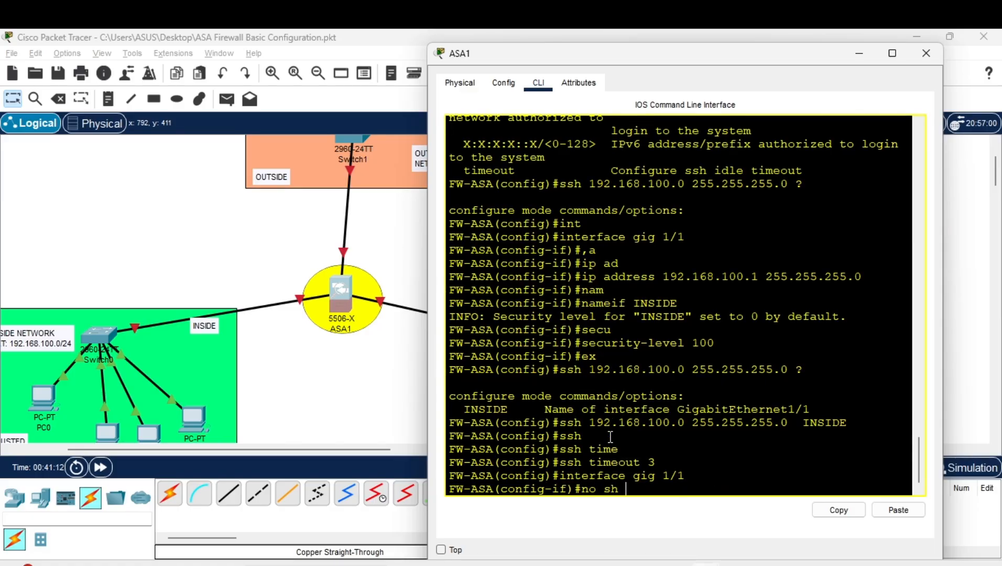
key("Return")
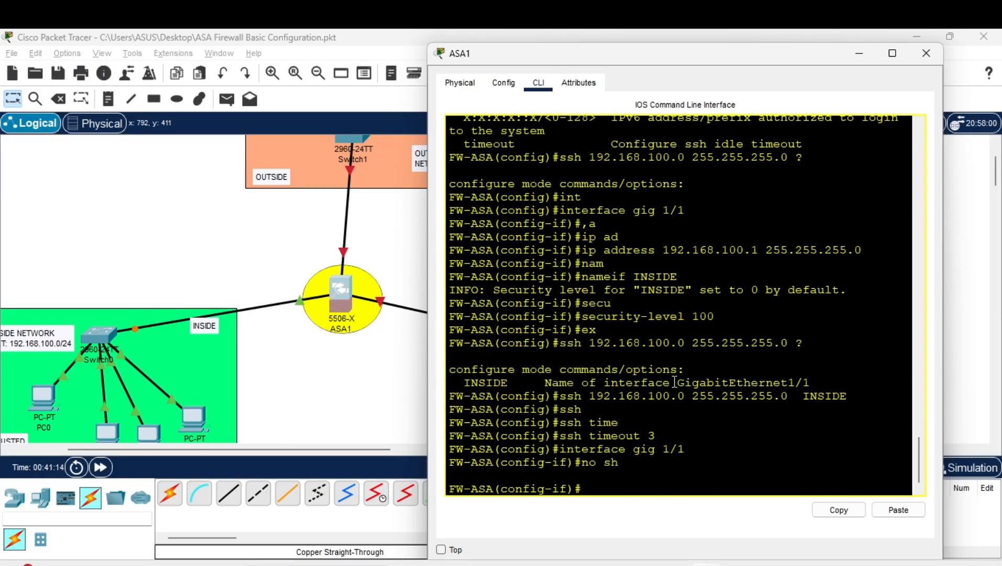
type("ex")
key("Return")
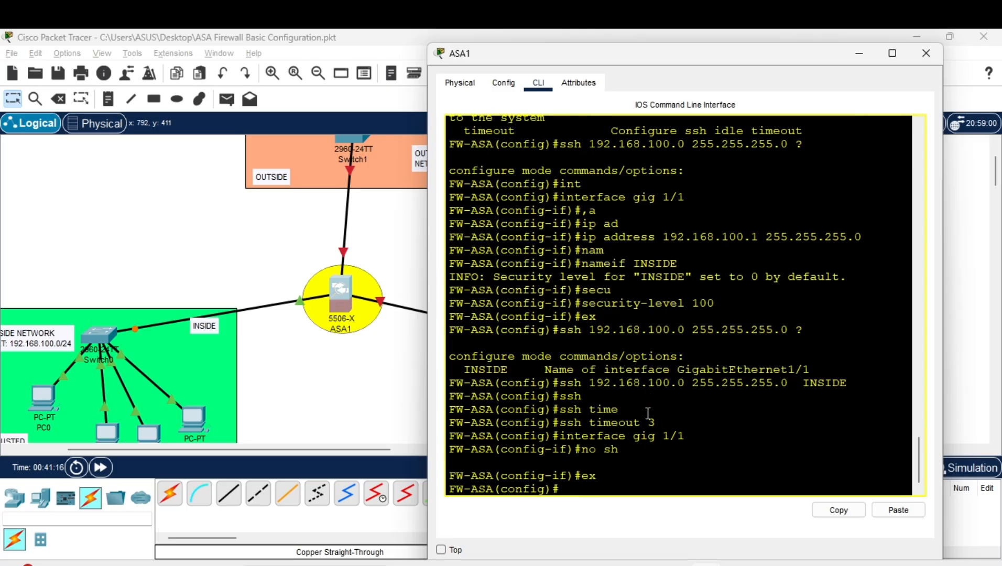
scroll(399, 363, "left", 3)
scroll(399, 362, "right", 3)
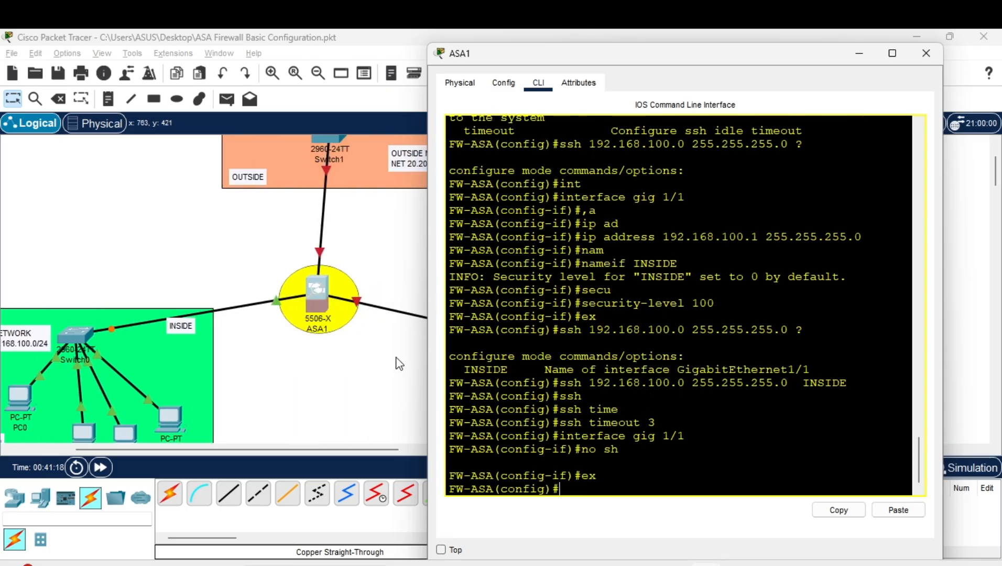
scroll(351, 360, "left", 1)
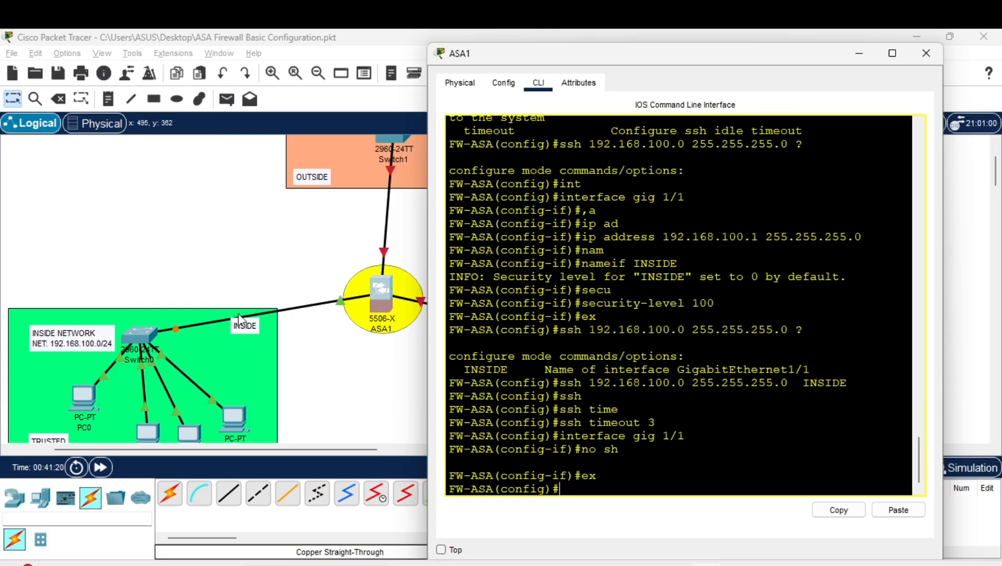
scroll(367, 312, "down", 1)
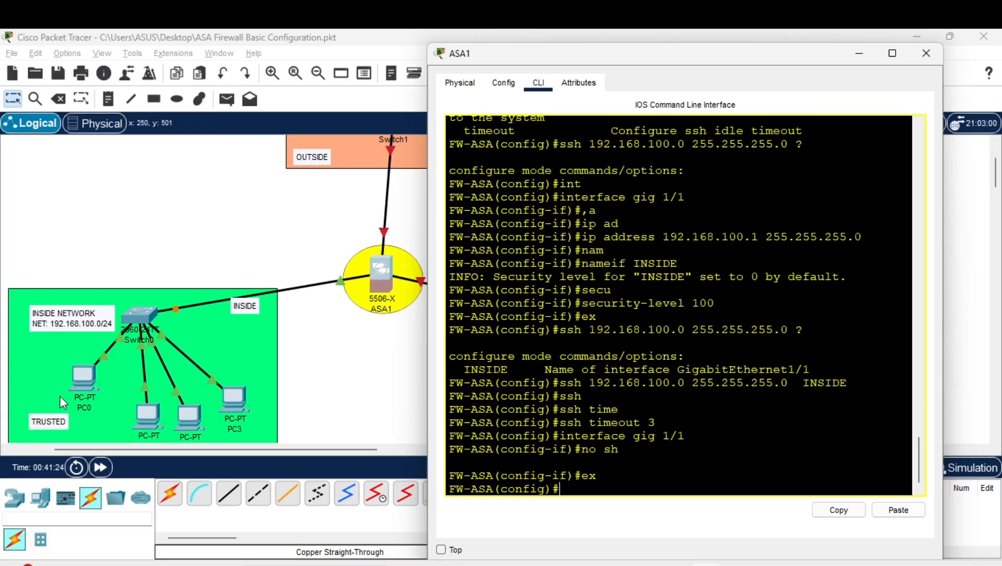
In PC0's IP Configuration, set IPv4 192.168.100.10, mask 255.255.255.0 and gateway 192.168.100.1
left_click(83, 378)
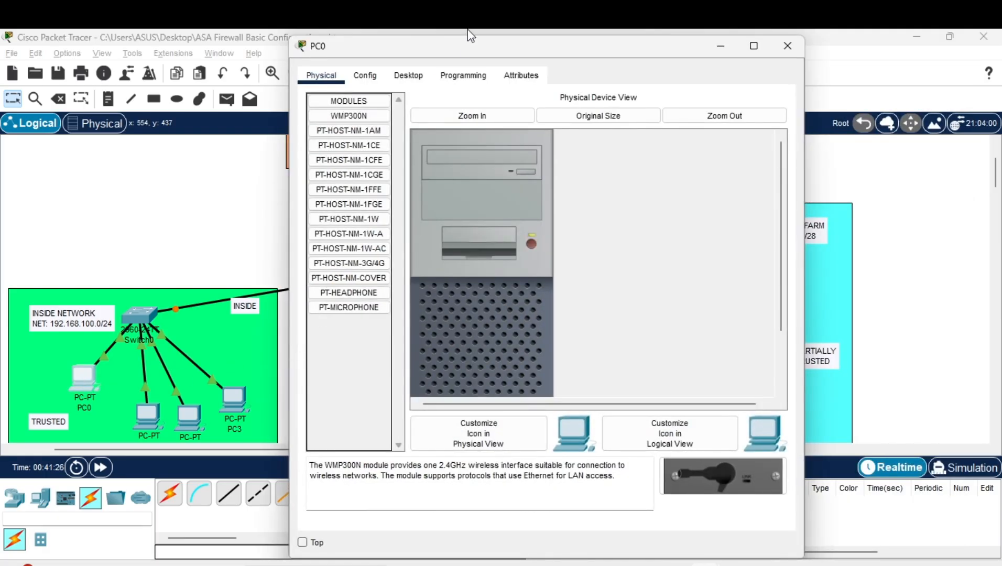
left_click_drag(485, 49, 679, 99)
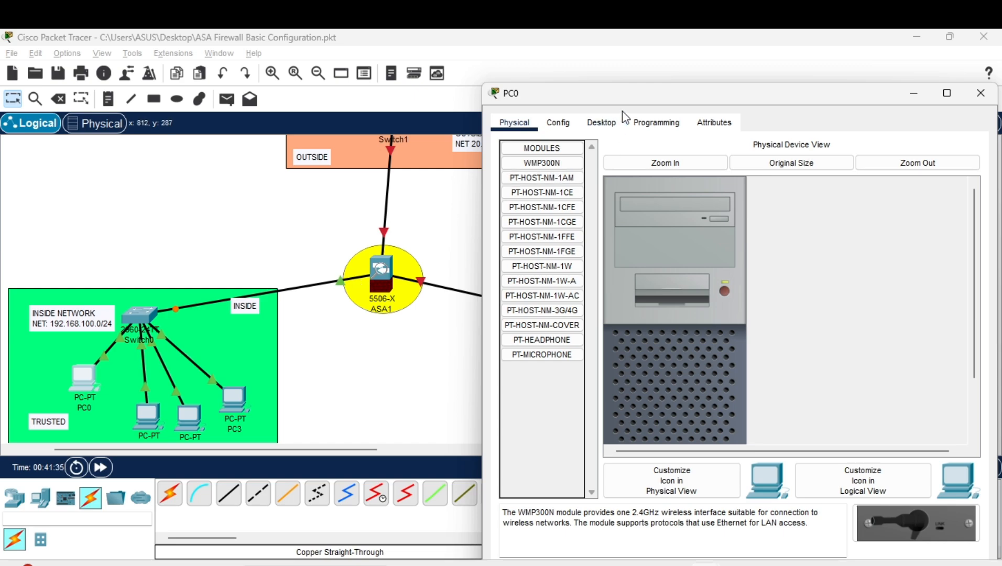
left_click(601, 124)
left_click(547, 170)
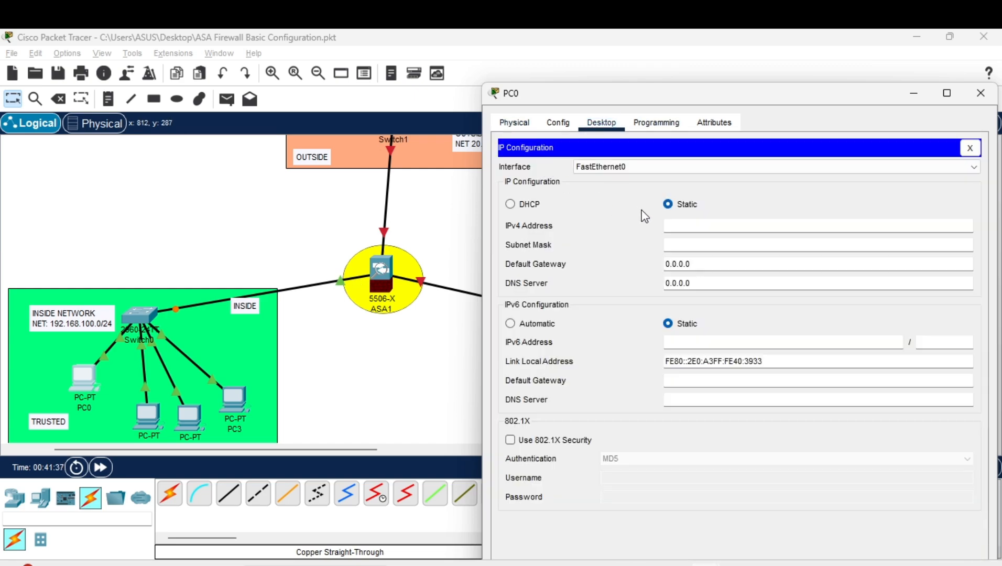
left_click(671, 224)
type("192.168.100.10")
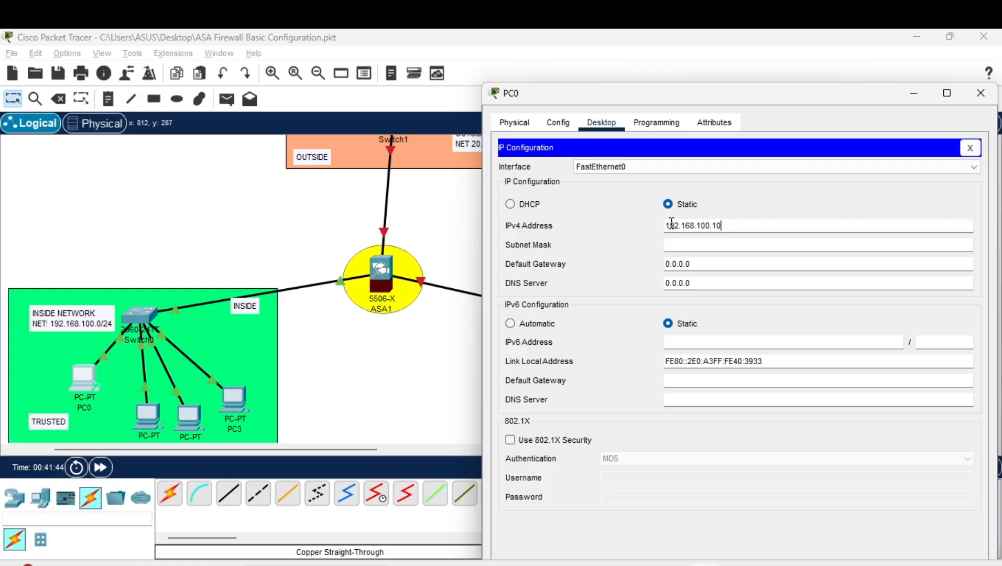
left_click(741, 240)
double_click(732, 225)
key("ctrl+c")
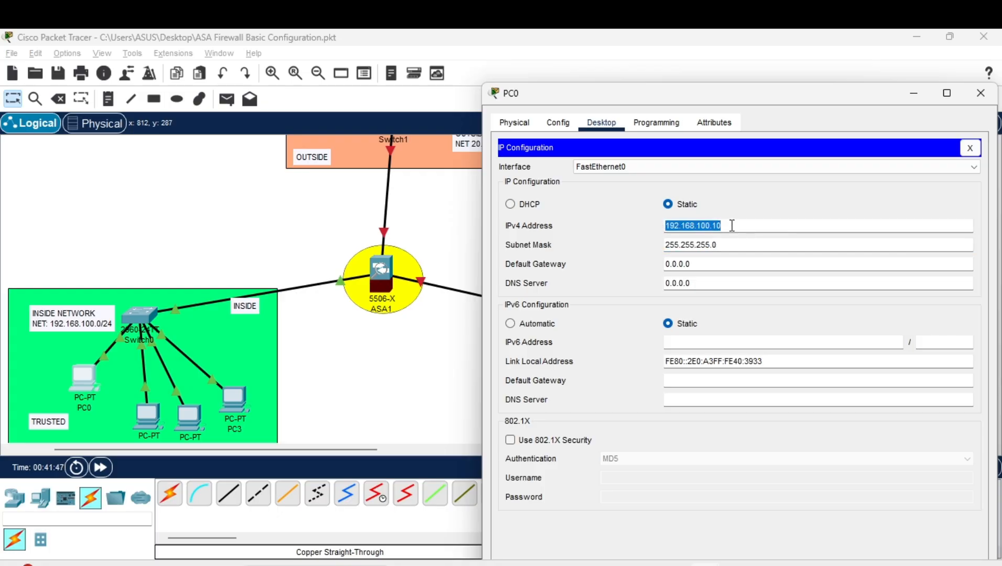
double_click(723, 268)
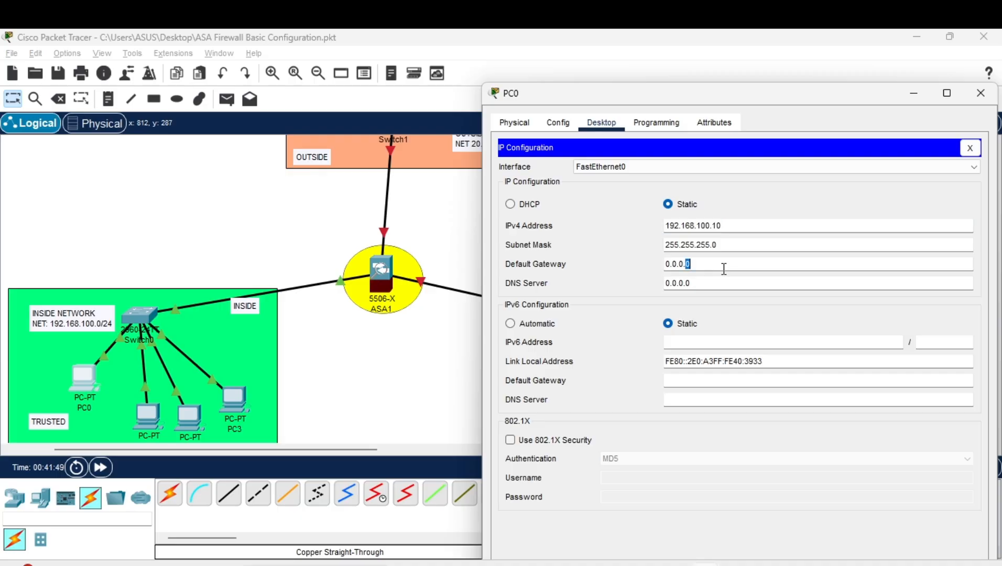
key("ctrl+v")
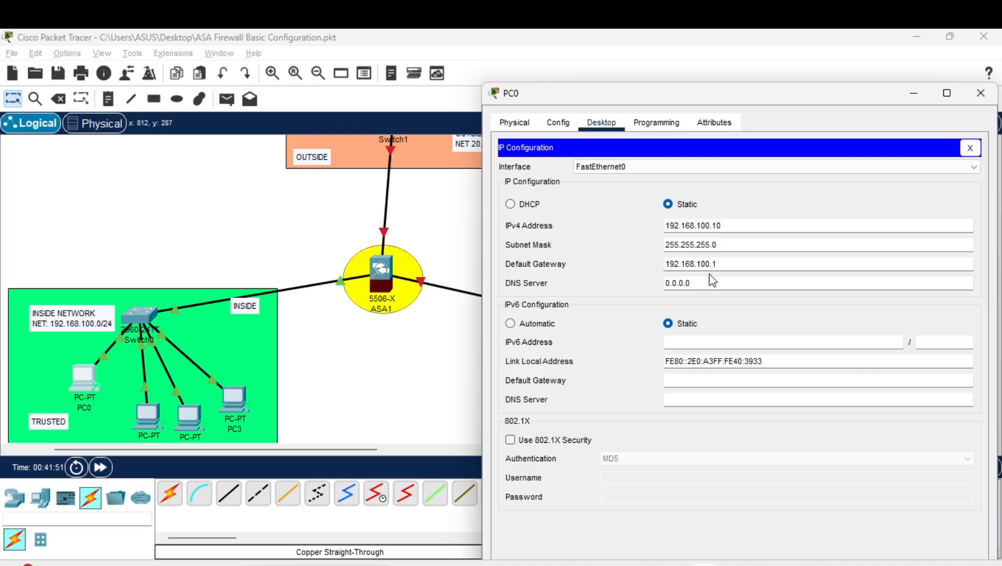
left_click(970, 149)
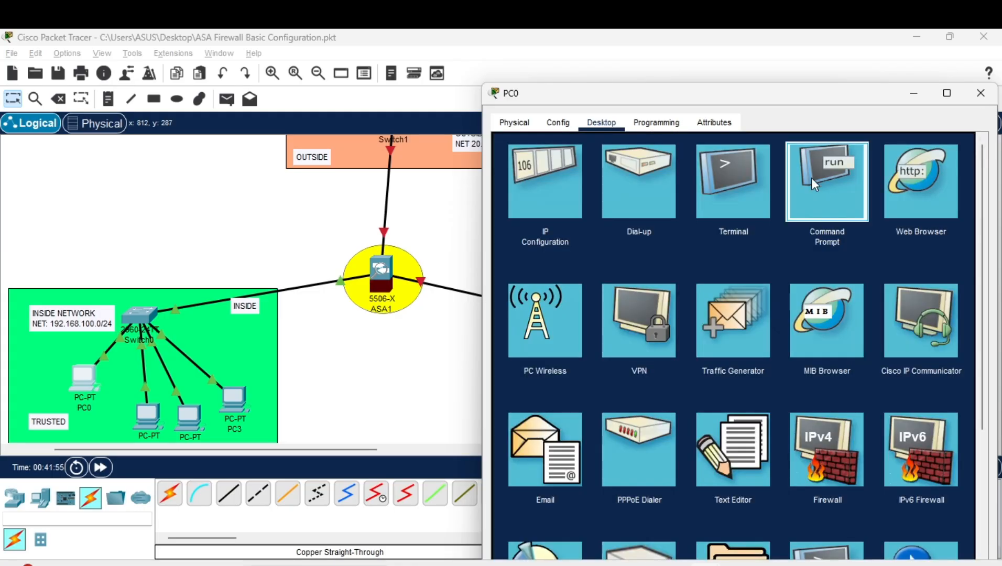
From PC0's Command Prompt, ping 192.168.100.1, then type an 'ssh -l' login with the SSH username
left_click(798, 181)
type("ping")
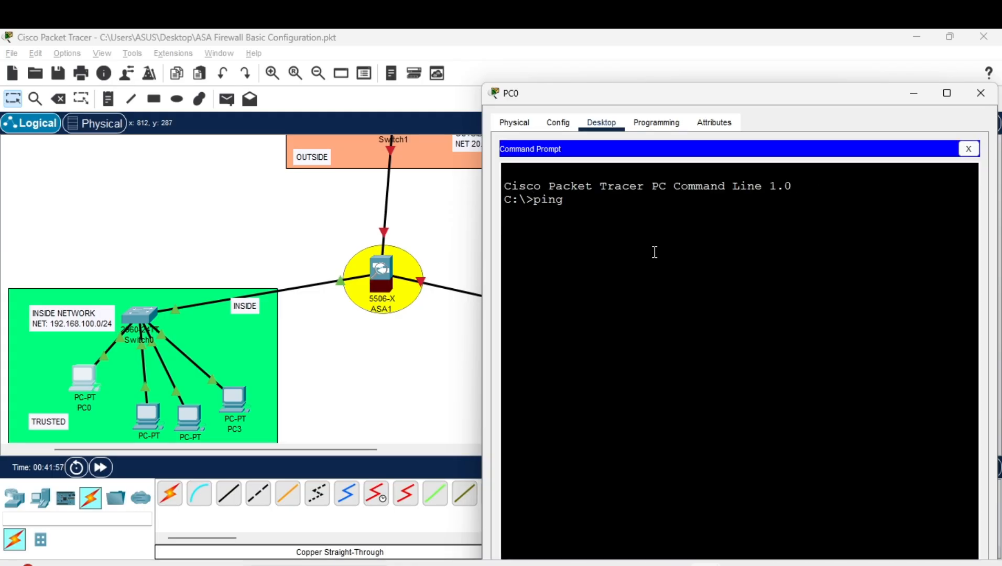
type(" 192.168.100.1")
key("Return")
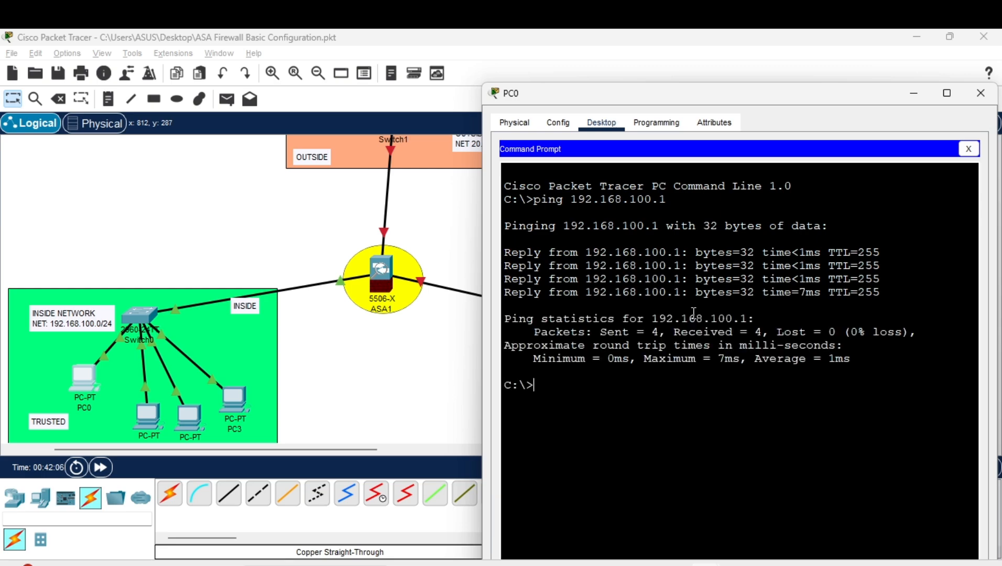
type("ssh -l santos 192.")
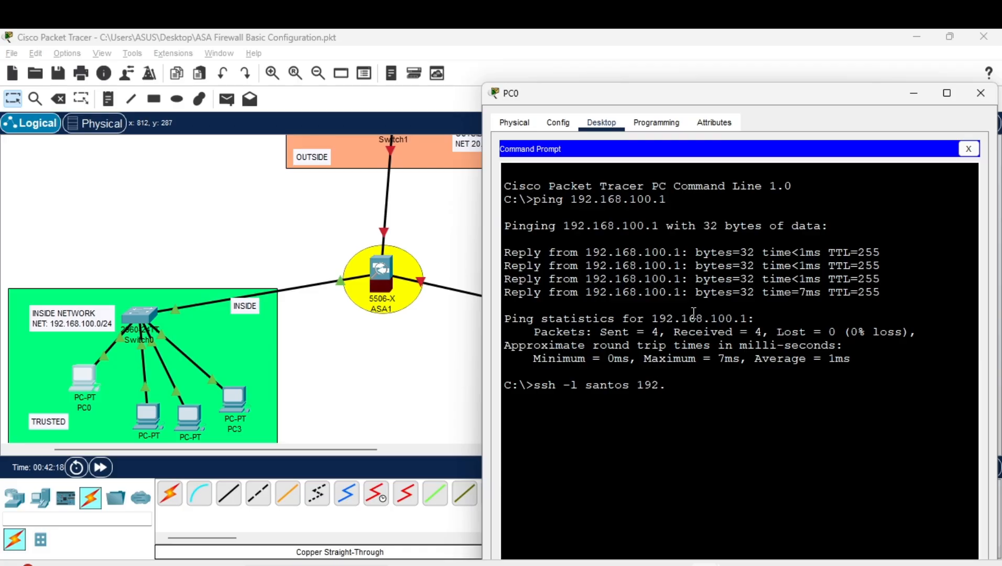
type("168.100.1")
Log into the ASA over SSH with the login password and enter privileged mode with the enable password
key("Return")
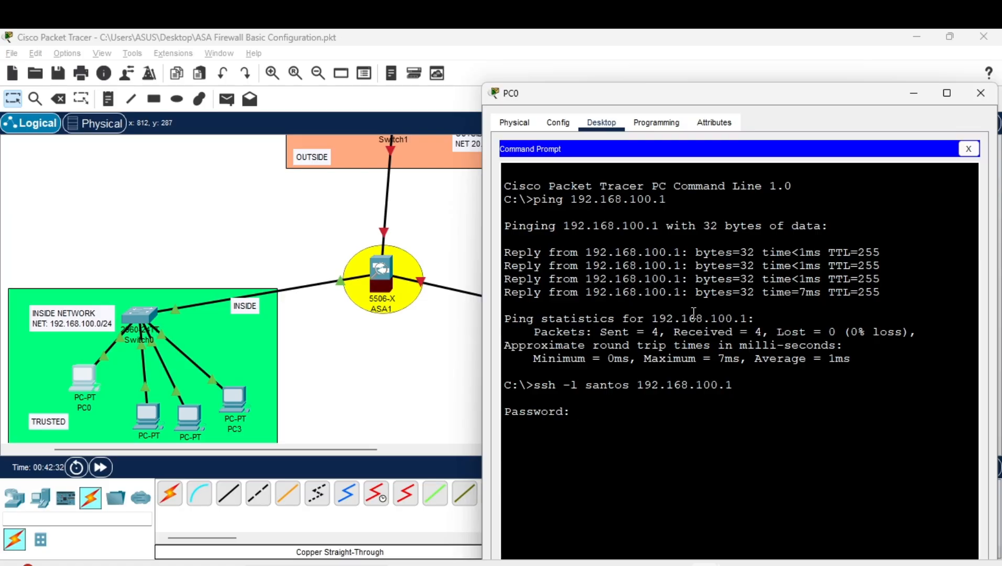
key("Return")
mouse_move(566, 458)
left_mouse_down()
mouse_move(540, 471)
mouse_move(553, 468)
left_mouse_up()
type("en")
key("Return")
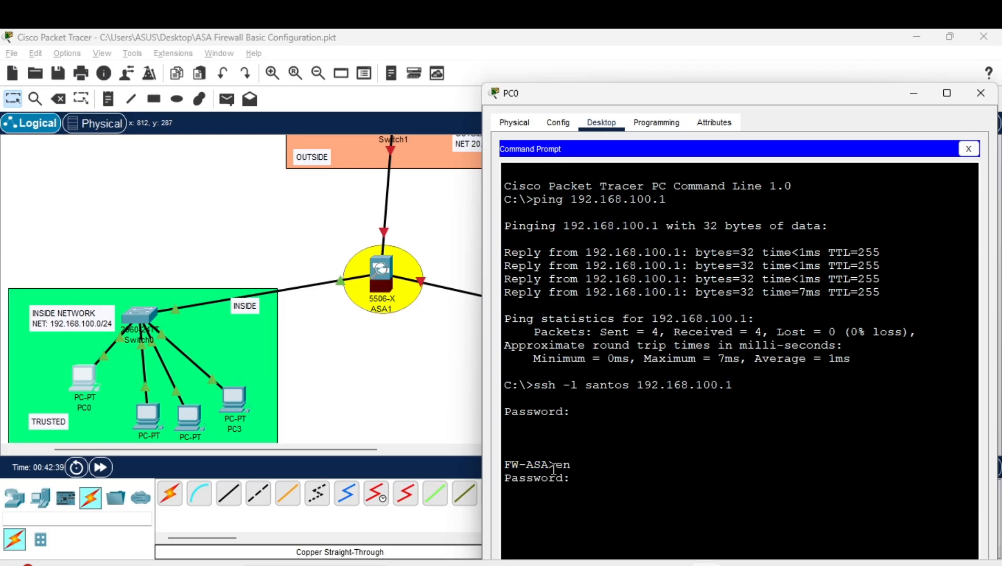
key("Return")
Use 'conf t' and 'hostname FW-ASA2025' to rename the firewall, then close PC0's window
type("conf t")
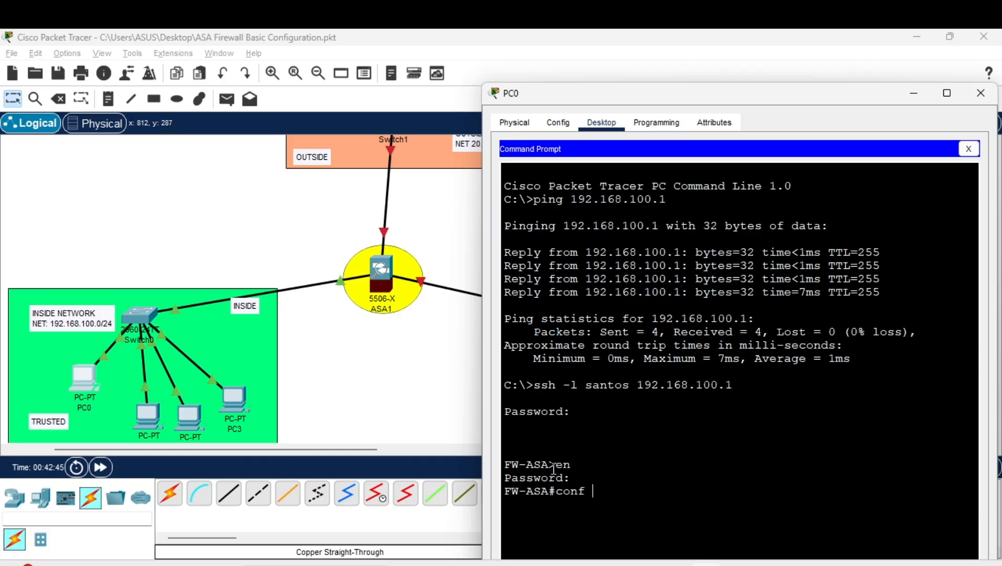
key("Return")
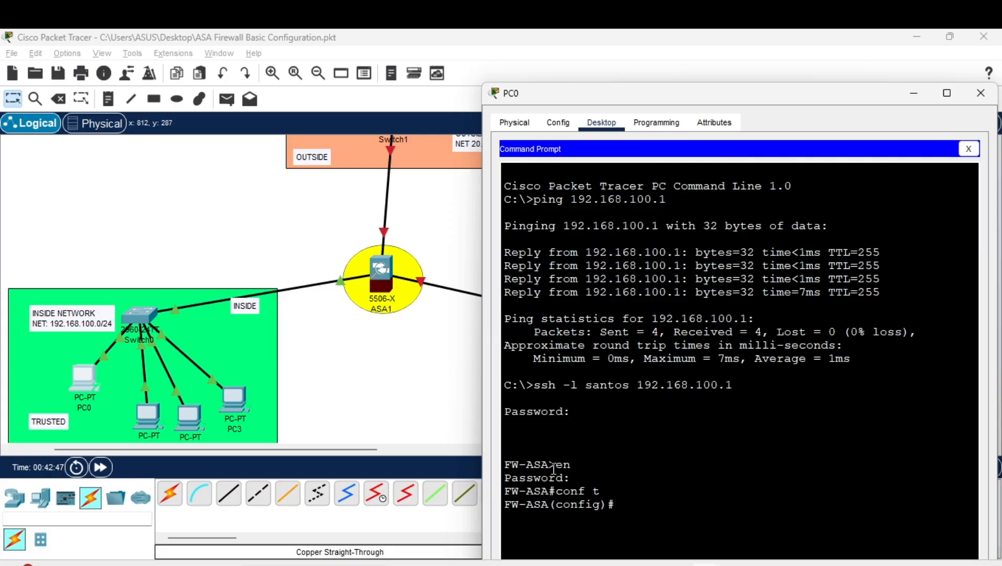
type("hosna")
key("BackSpace")
type("t")
key("Tab")
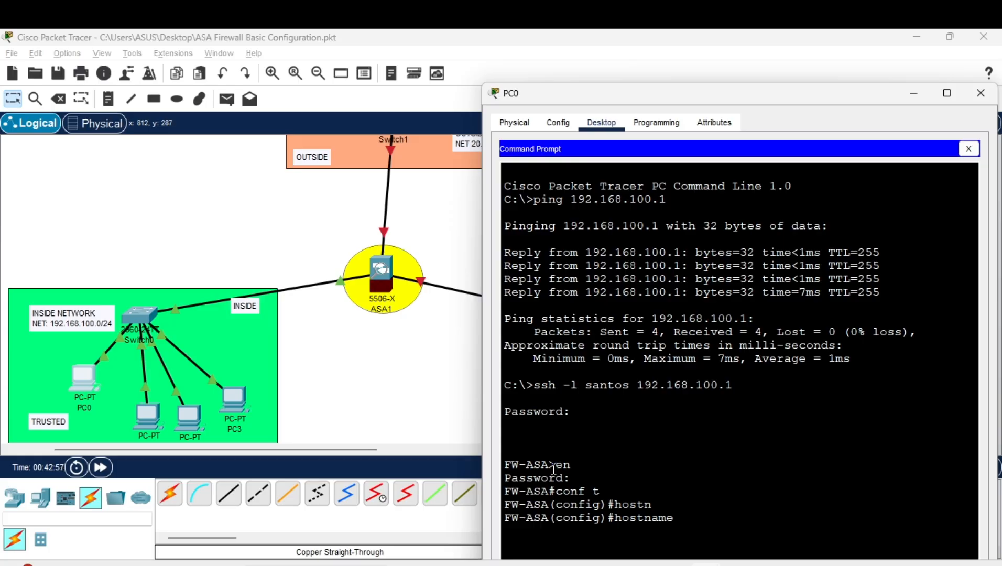
type("FW-ASA2025")
key("Return")
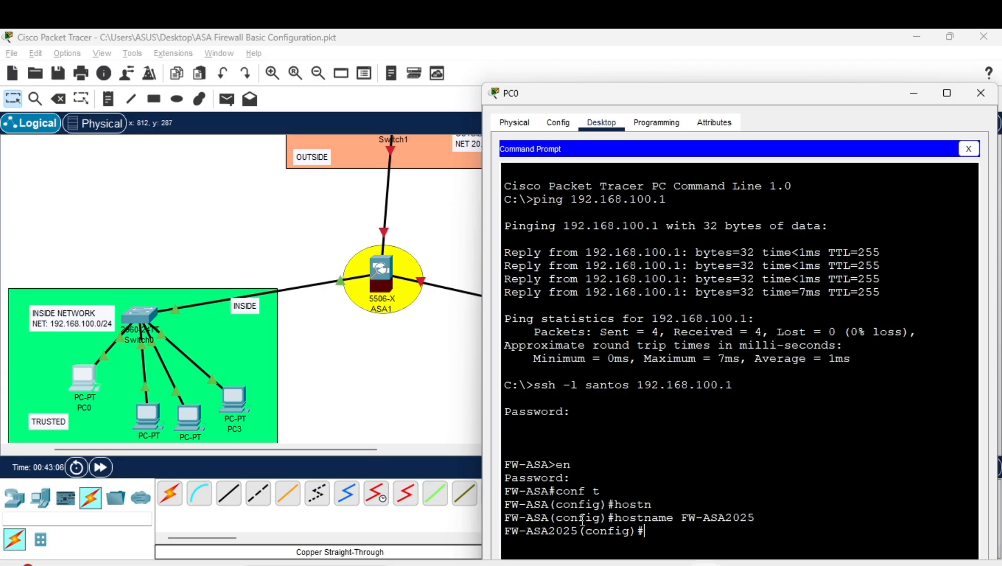
left_click(980, 93)
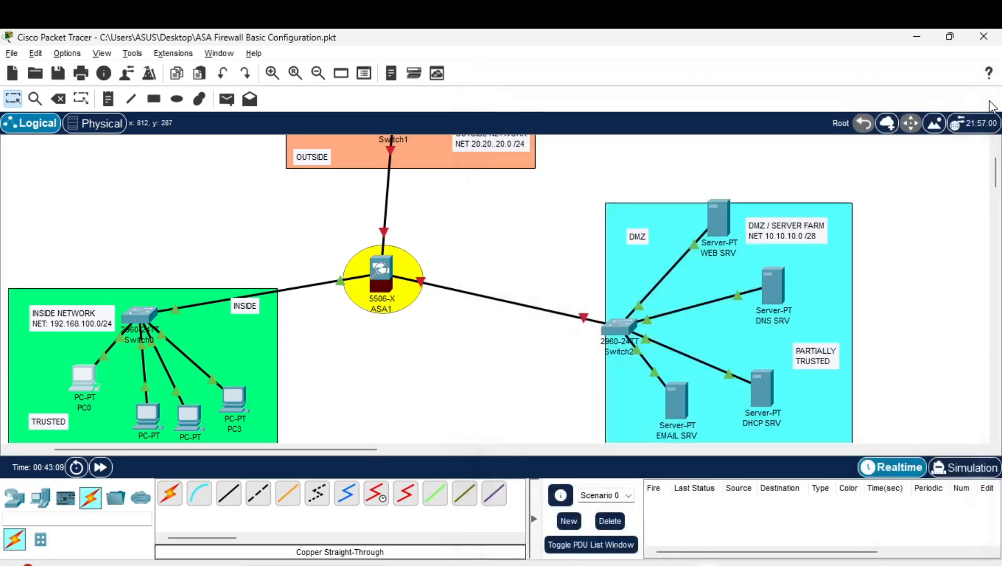
left_click(382, 281)
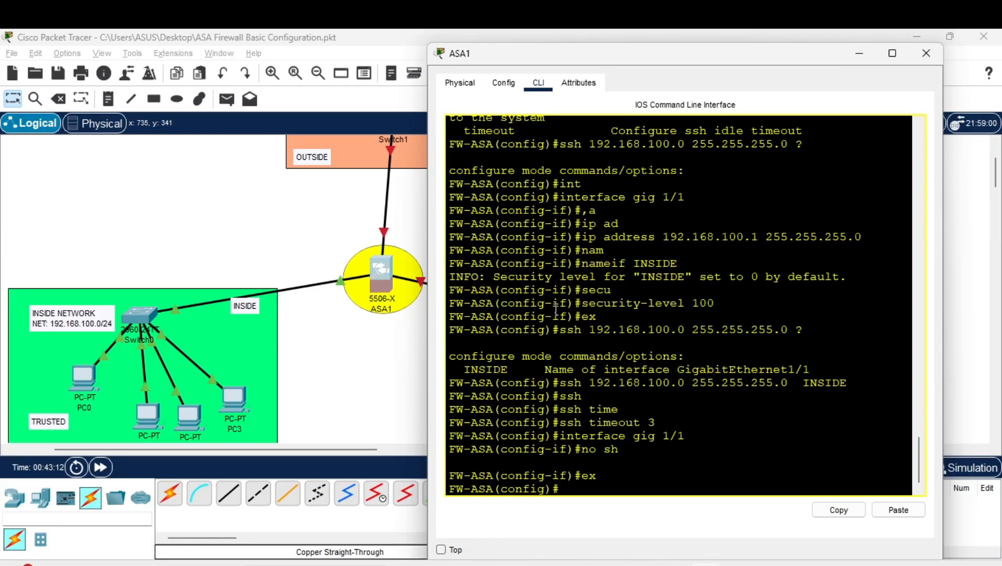
key("Return")
key("Return")
key("Return")
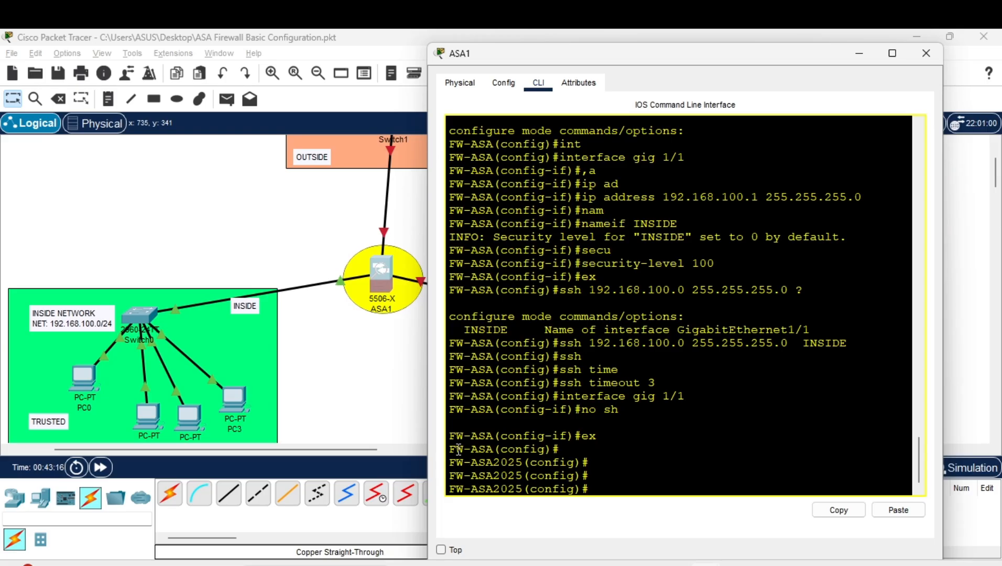
left_click_drag(449, 462, 529, 464)
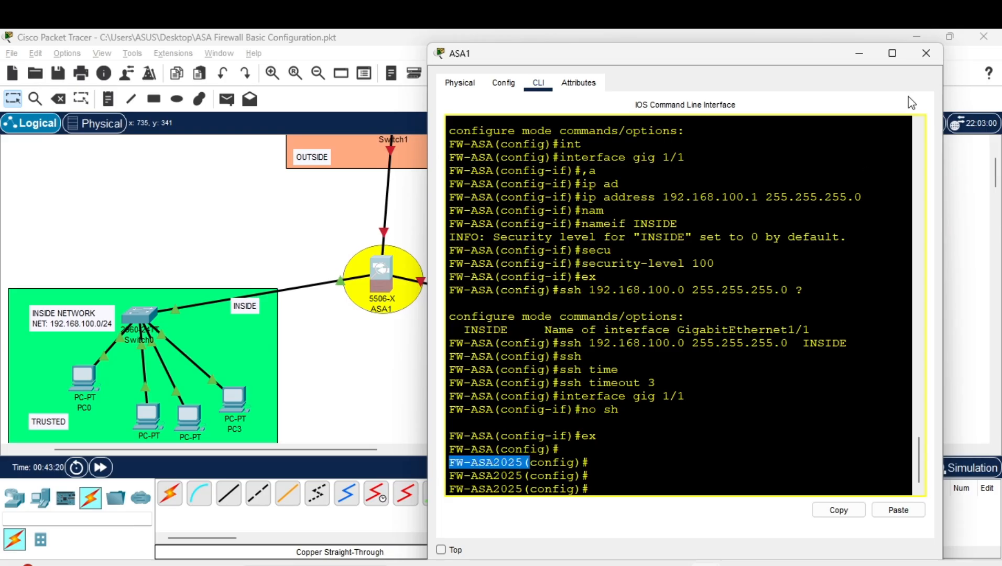
left_click(930, 62)
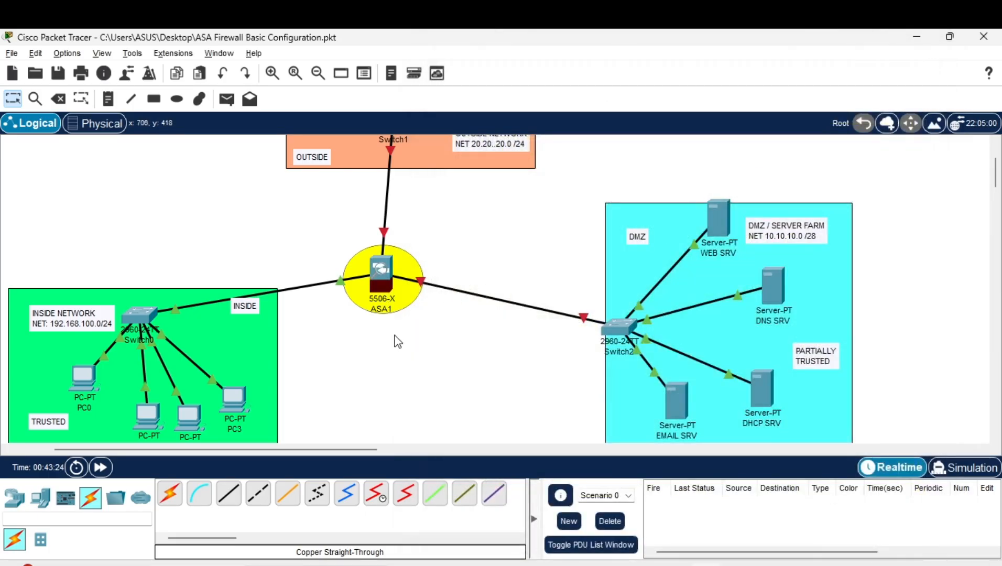
scroll(398, 341, "left", 2)
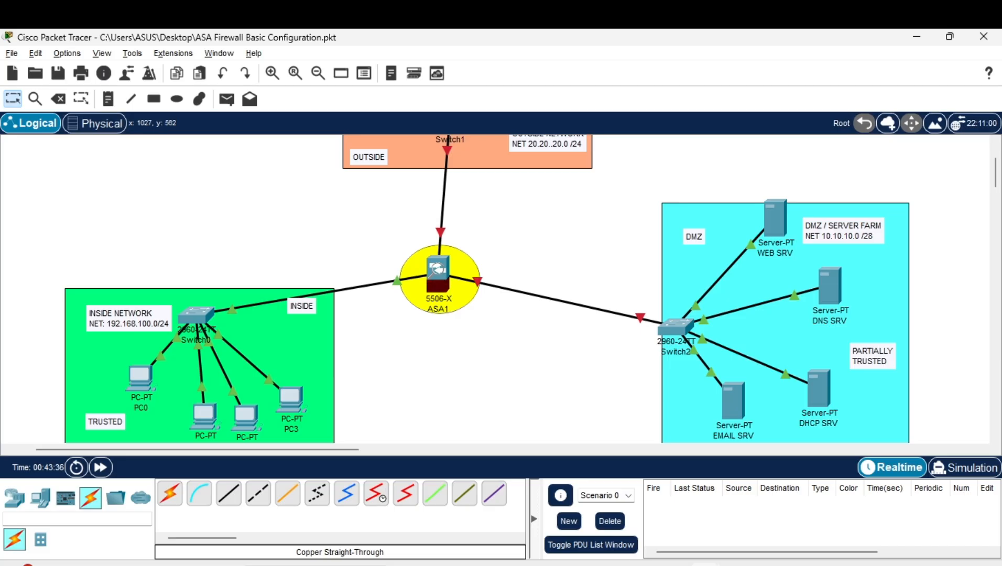
left_click(738, 565)
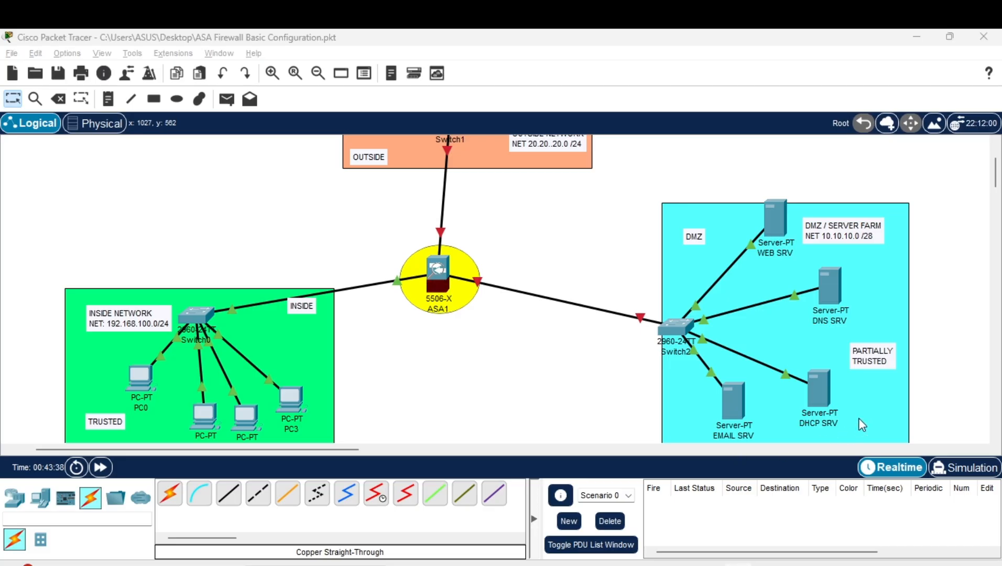